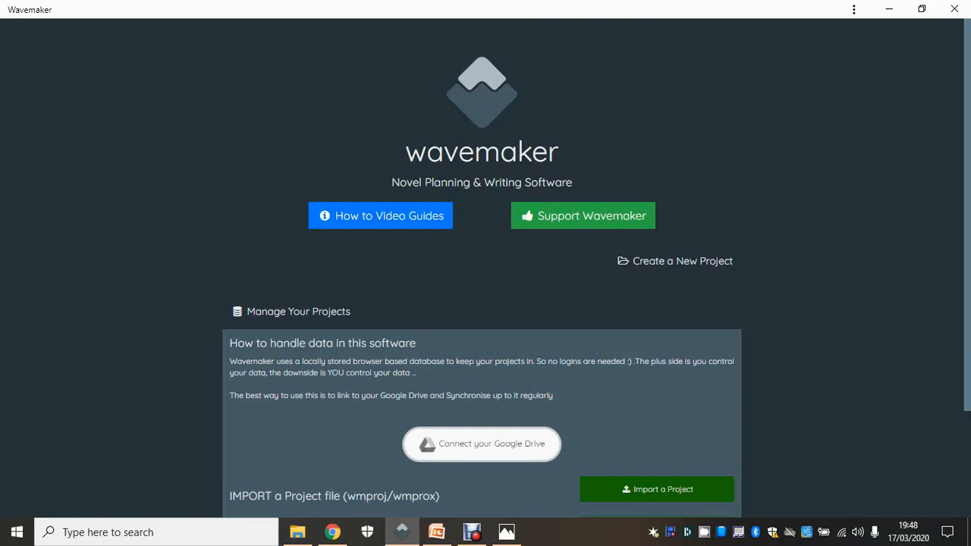
Step: Create a new project titled "YouTube Videos" using the Empty Project template
click(674, 261)
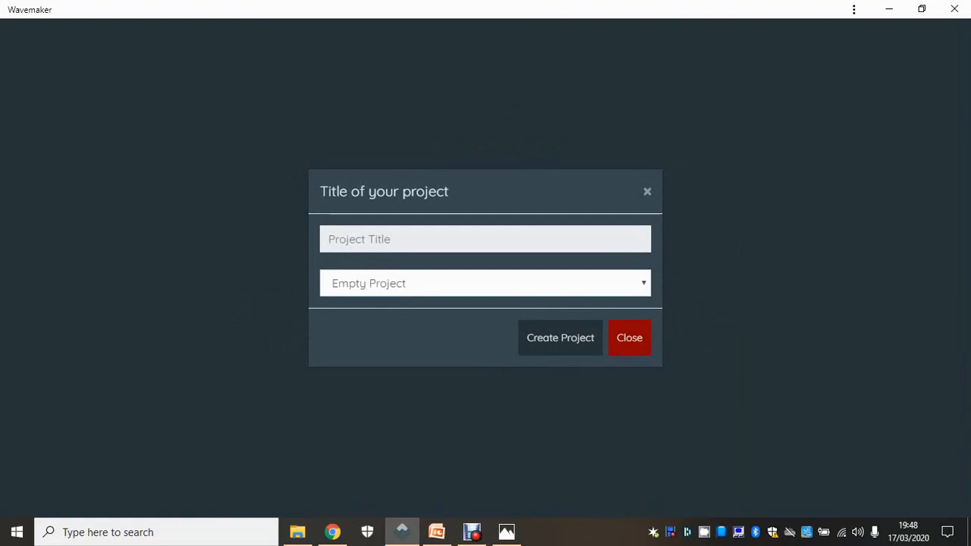
text(You)
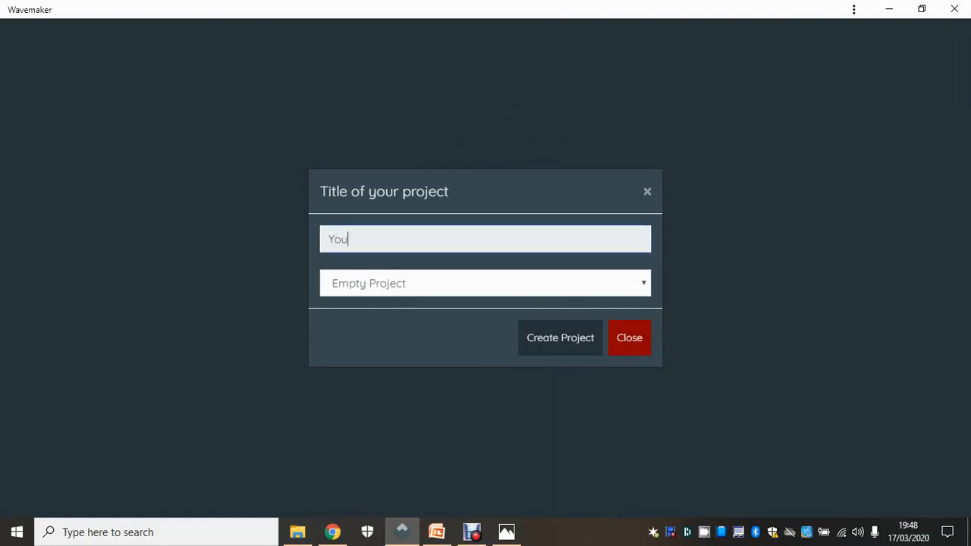
text(tube Vid)
key(BackSpace)
key(BackSpace)
text(ideos)
right_click(358, 239)
click(379, 254)
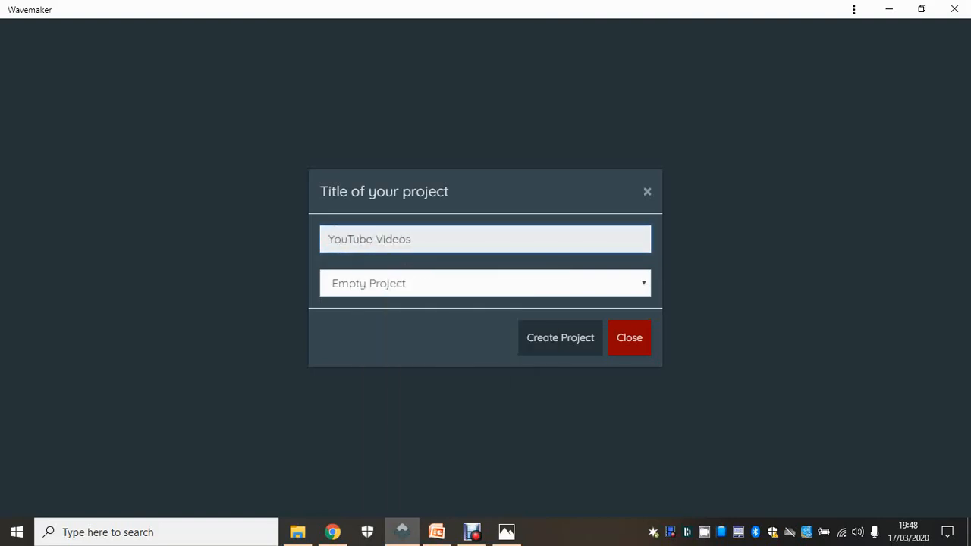
click(485, 282)
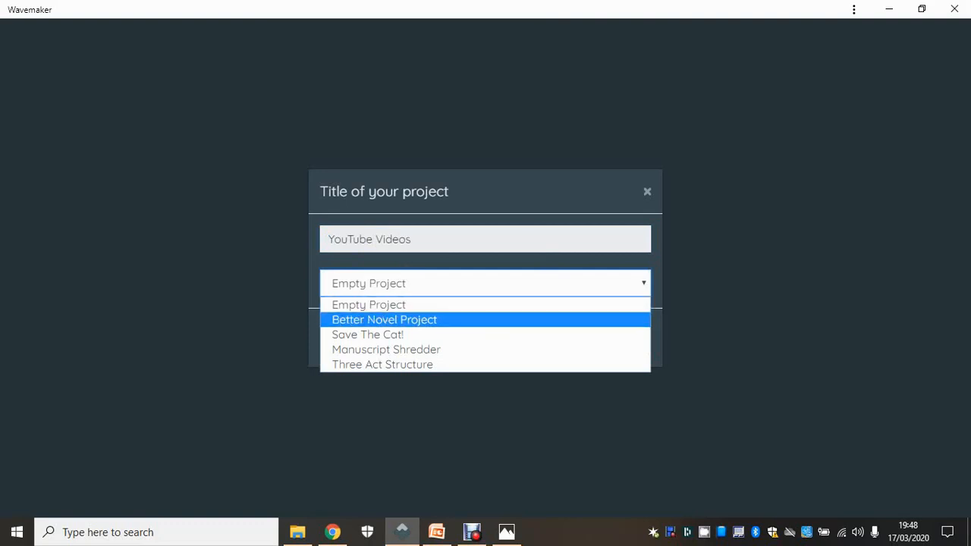
click(402, 305)
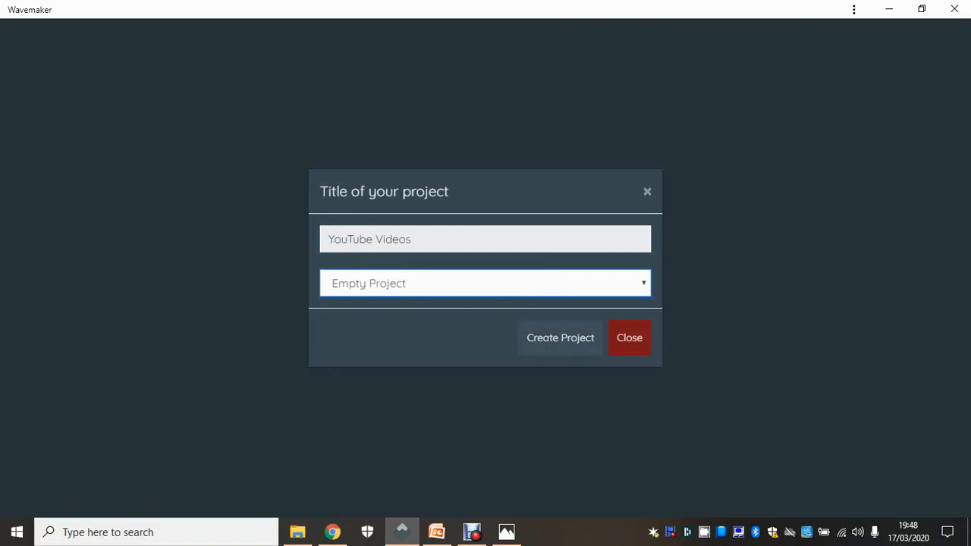
click(561, 337)
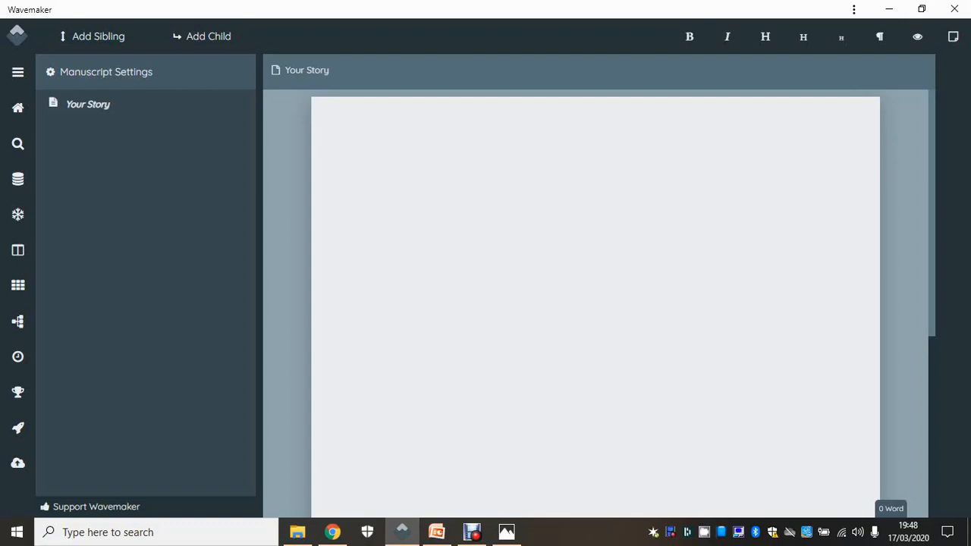
Step: Write "Hi everyone!" on the blank page of Your Story
text(Hi everu)
key(BackSpace)
text(up)
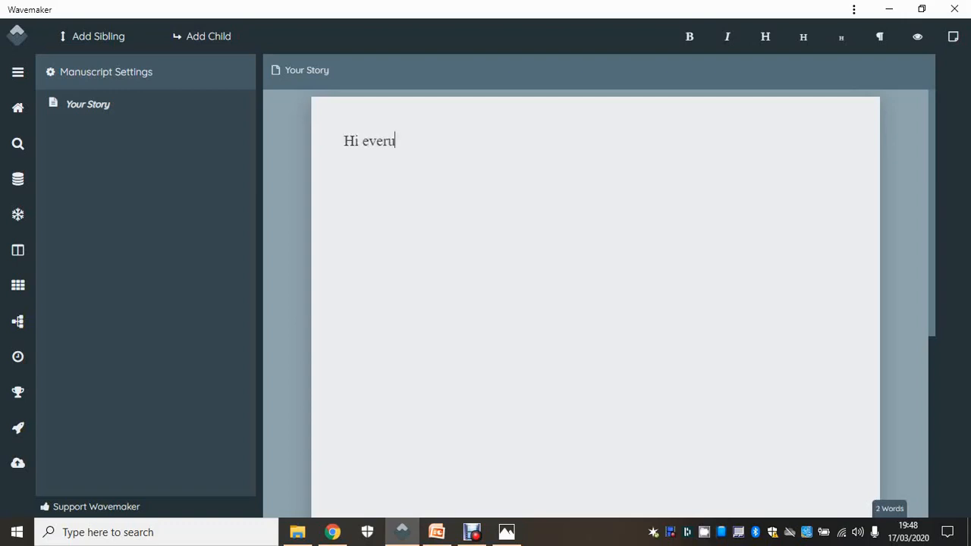
key(BackSpace)
key(BackSpace)
text(yon)
key(BackSpace)
text(ne!)
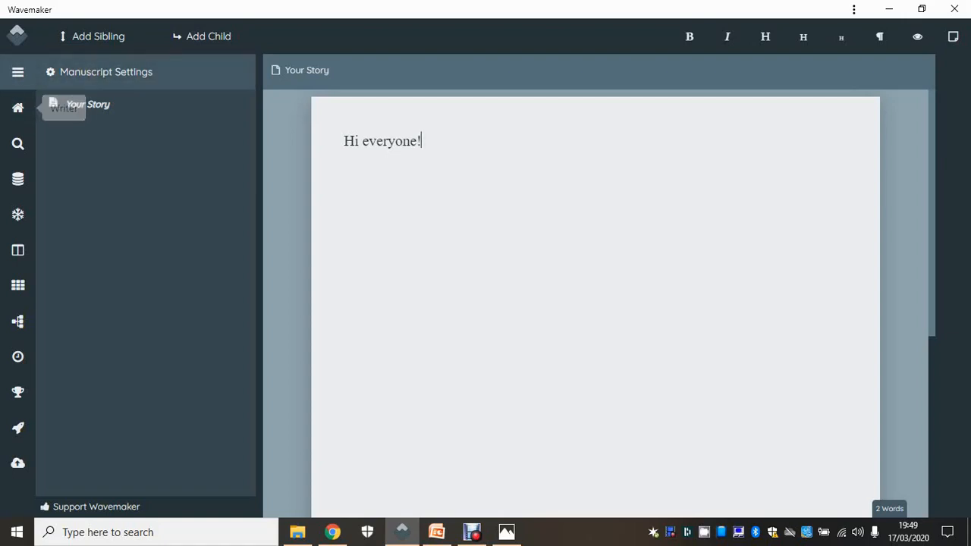
Step: Preview the editor with the outline collapsed, in Distraction Free mode and with the notes area shown
click(17, 72)
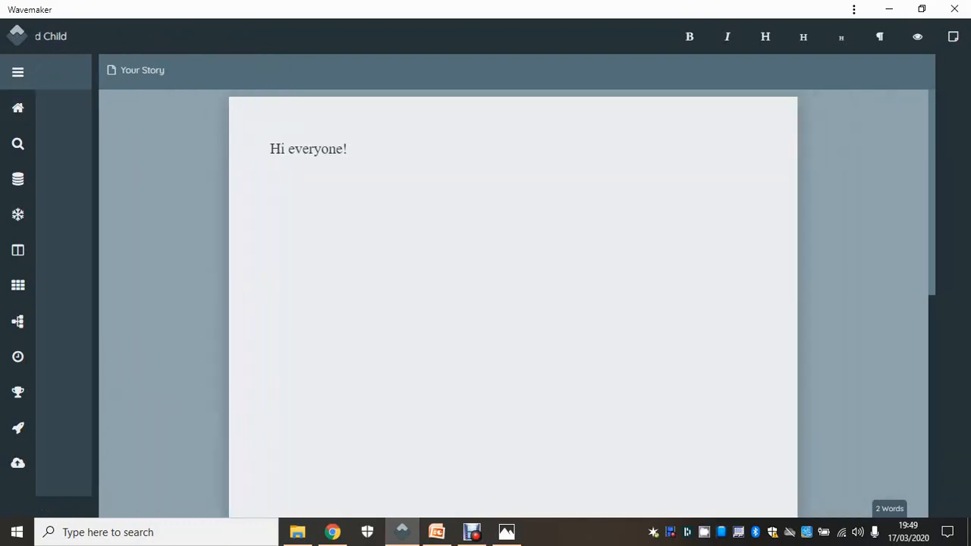
click(17, 72)
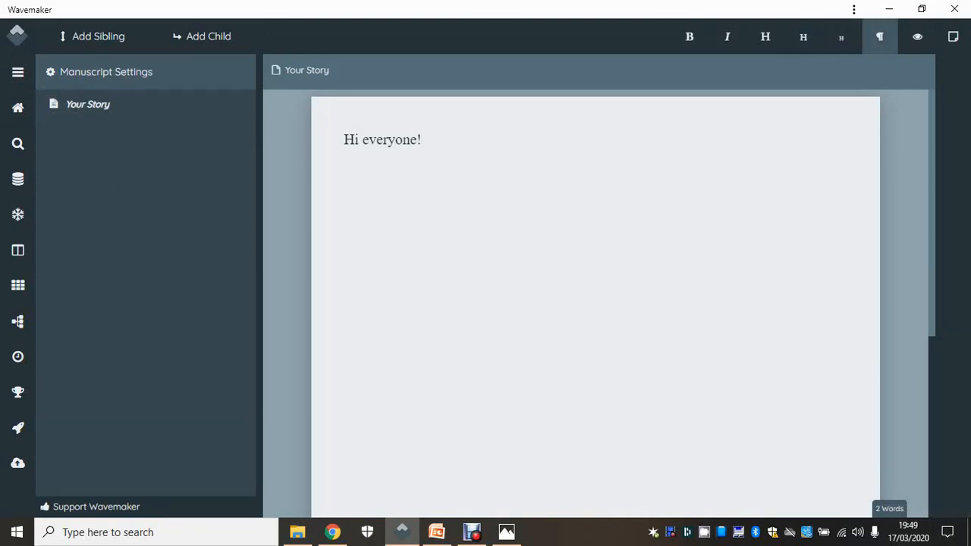
click(916, 37)
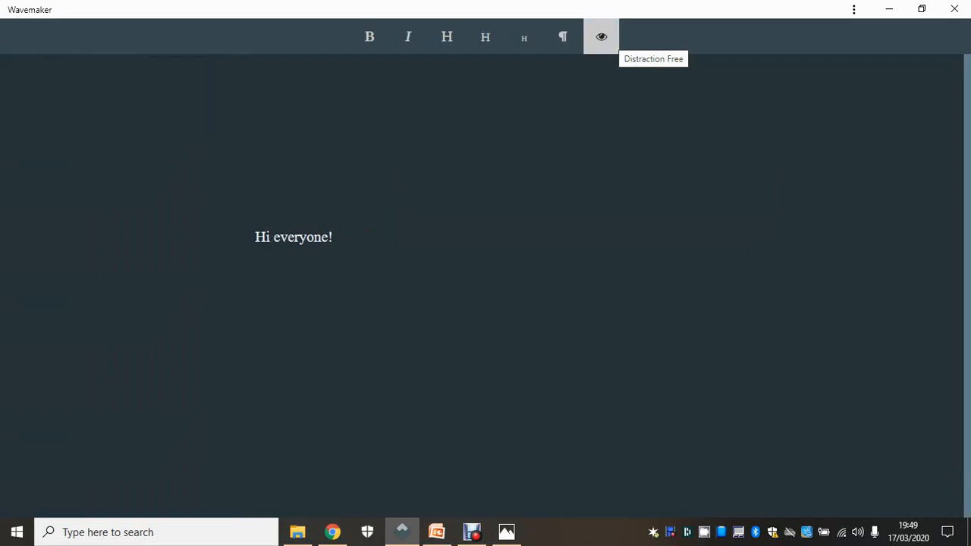
click(601, 36)
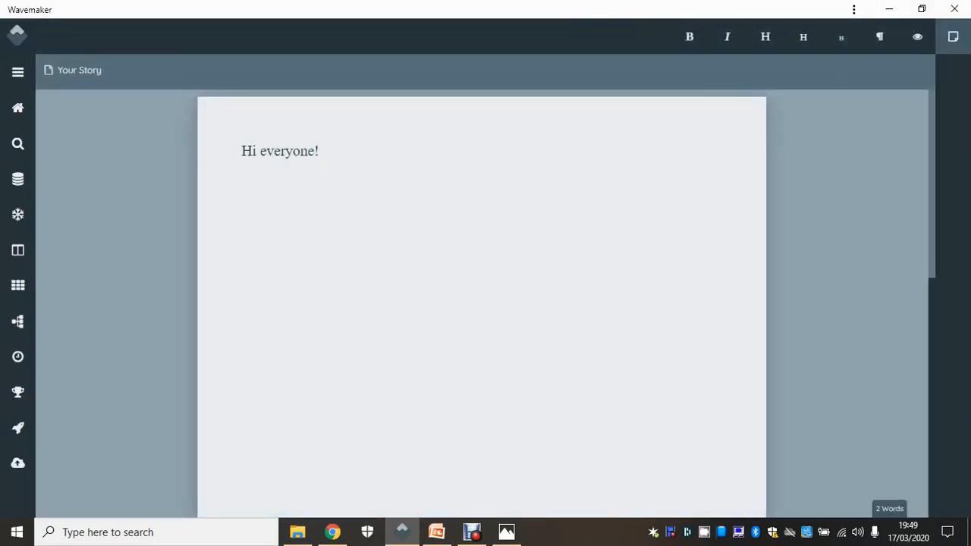
click(952, 36)
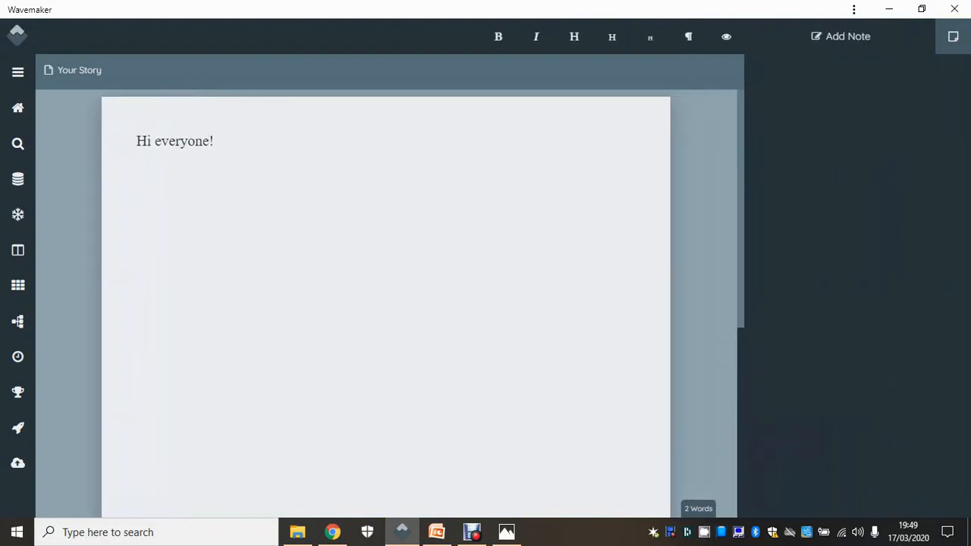
click(952, 36)
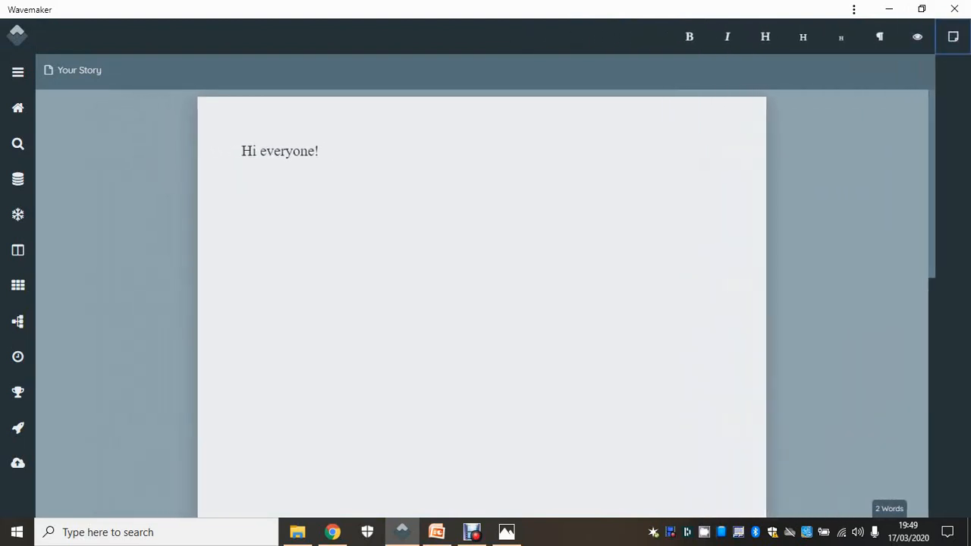
Step: Expand the blank card in the Snowflake Tool into three sub cards
click(17, 144)
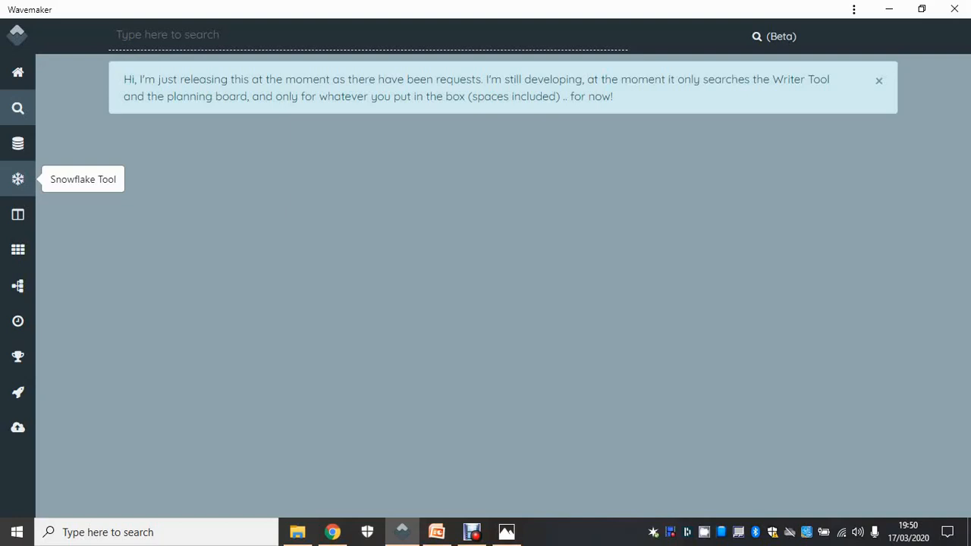
click(17, 179)
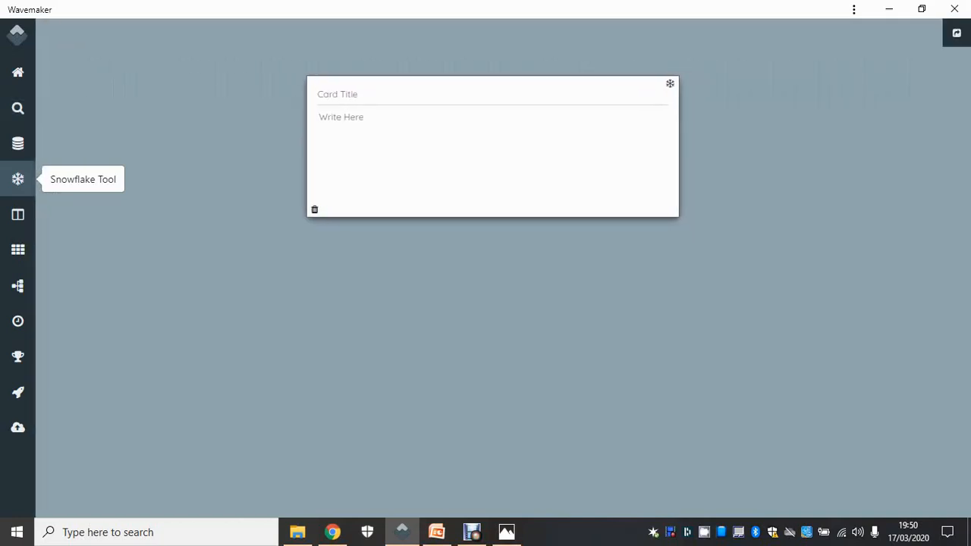
click(670, 84)
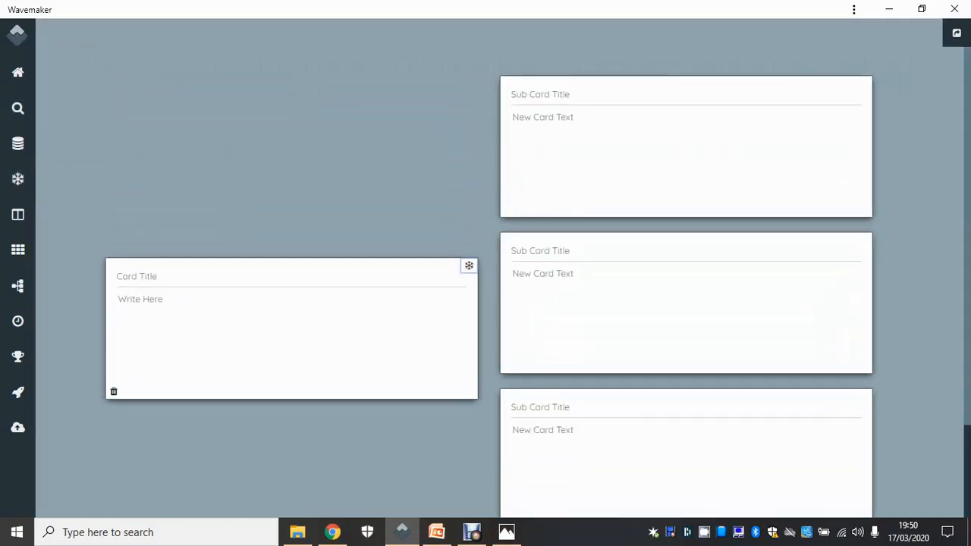
click(141, 299)
click(136, 276)
click(468, 265)
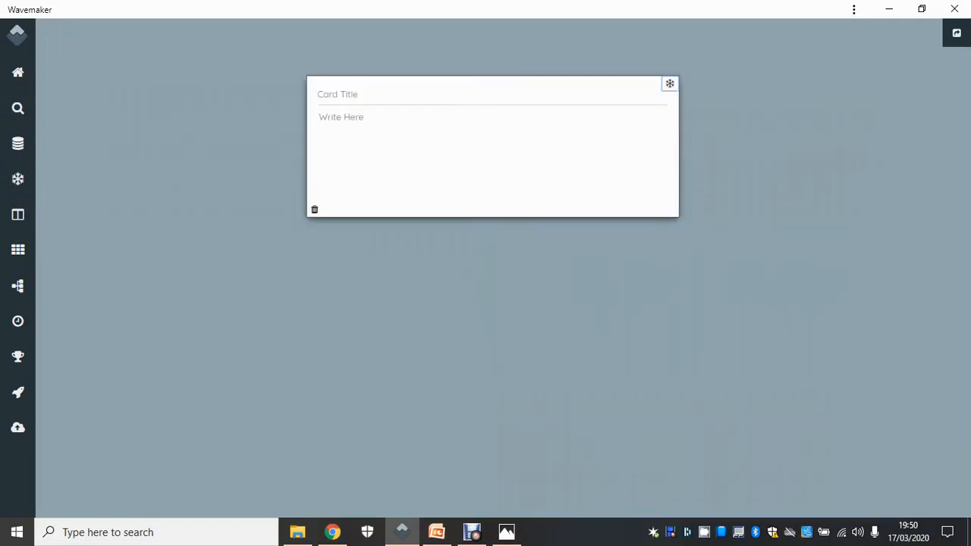
click(669, 83)
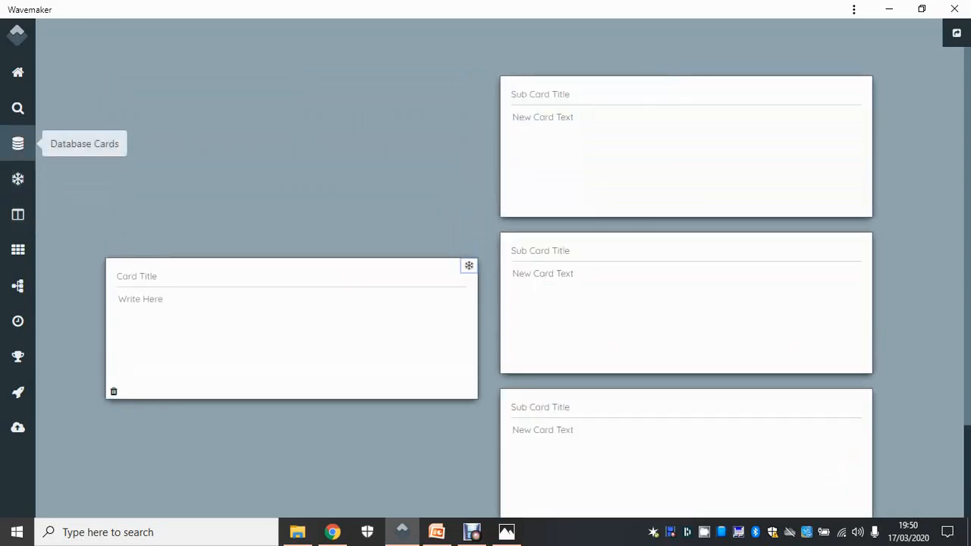
Step: Inspect the card types offered for a new Your Story card on the planning board, then dismiss the card form
click(17, 215)
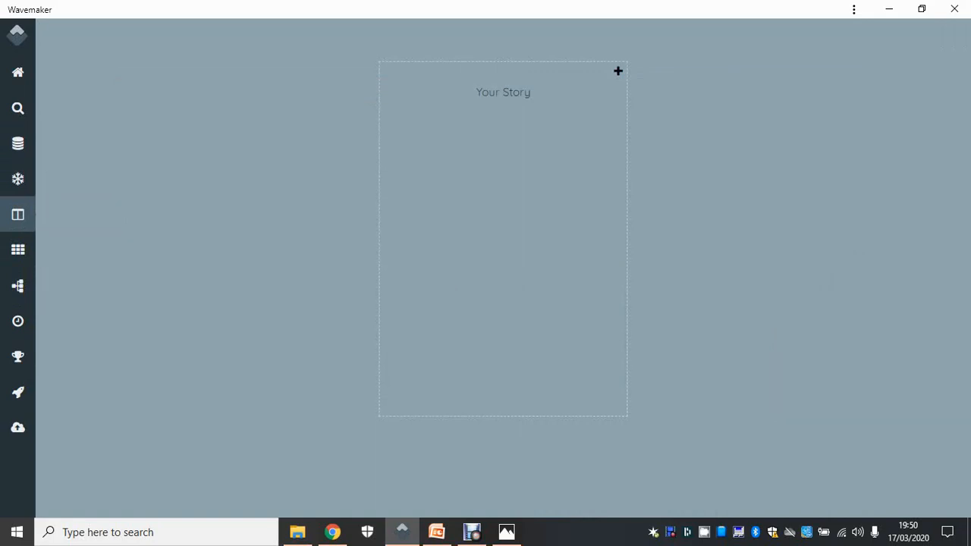
click(617, 71)
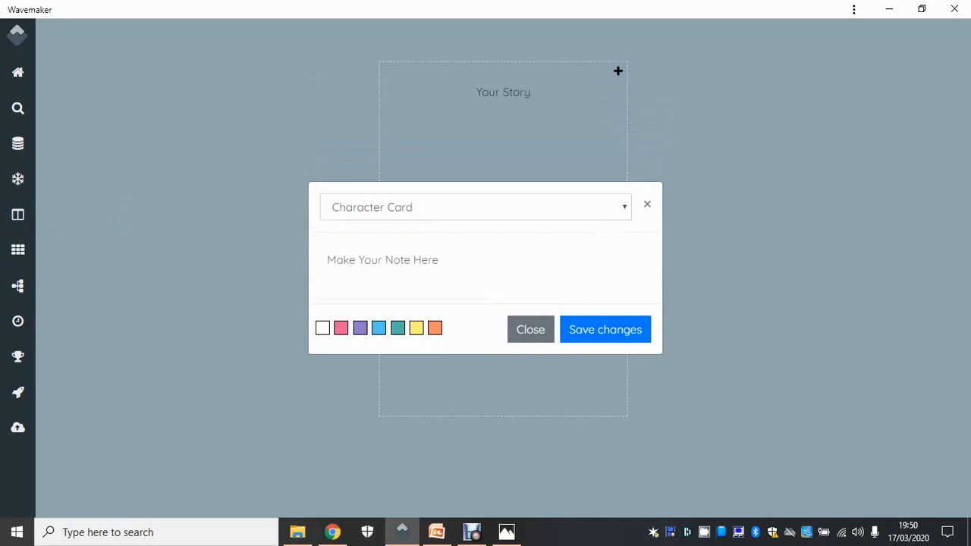
click(475, 207)
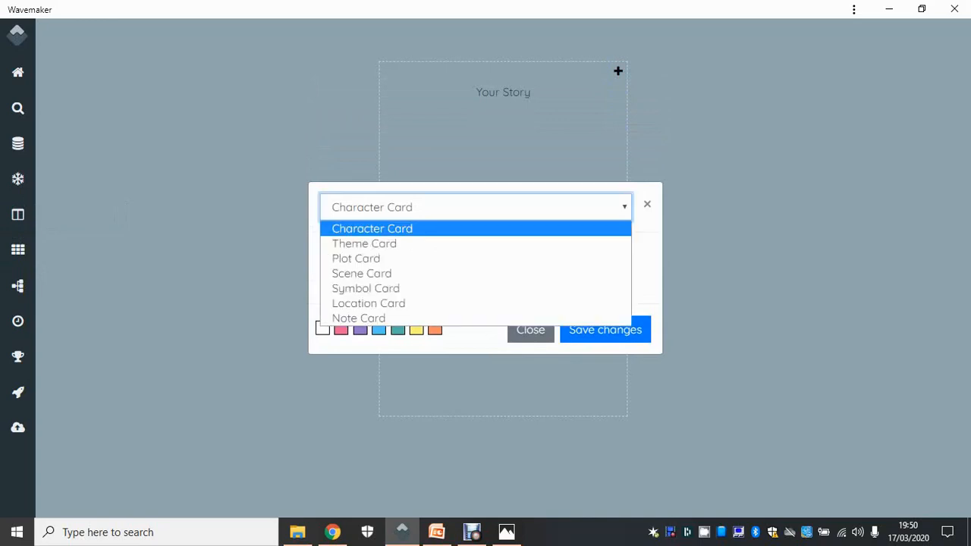
click(623, 207)
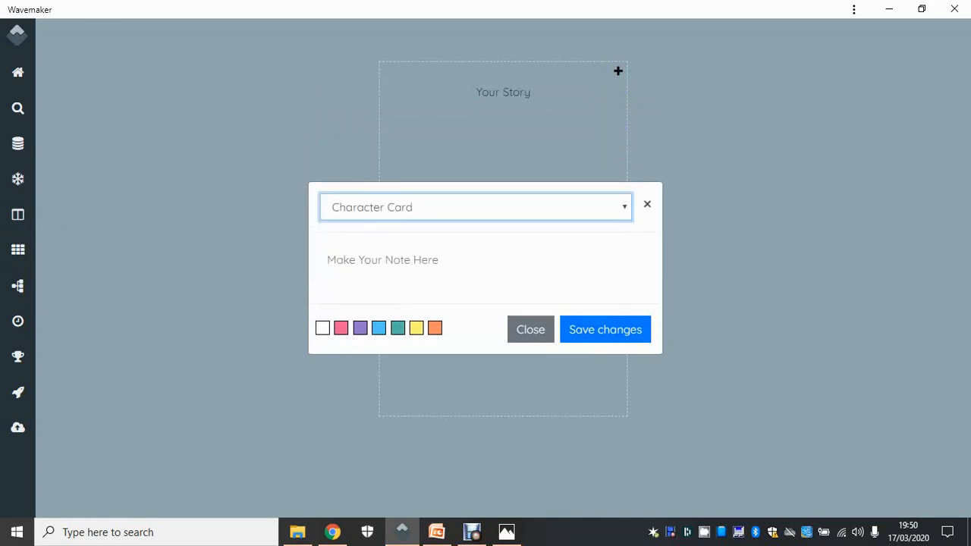
click(646, 204)
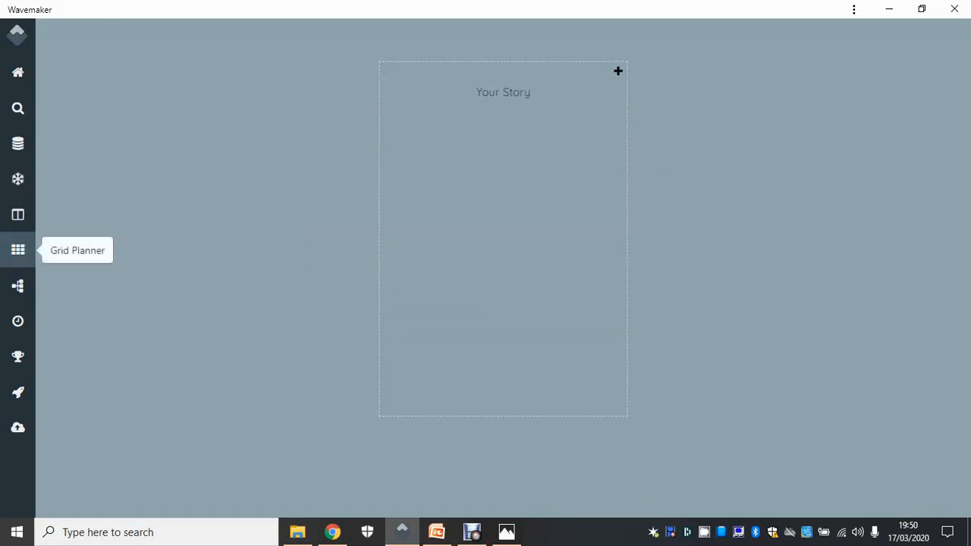
Step: In the Grid Planner, change the card's side strip to dark blue-grey and add a second card below it
click(18, 250)
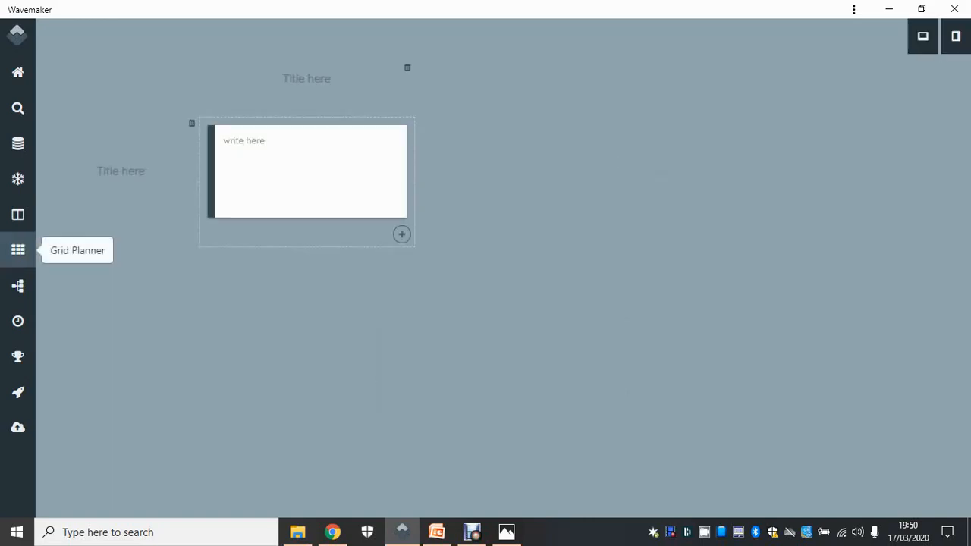
click(18, 215)
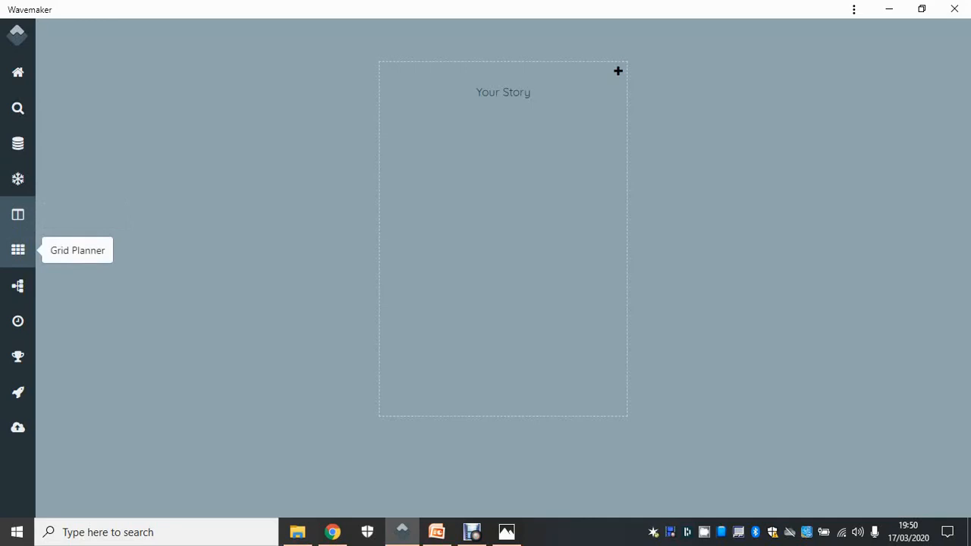
click(17, 250)
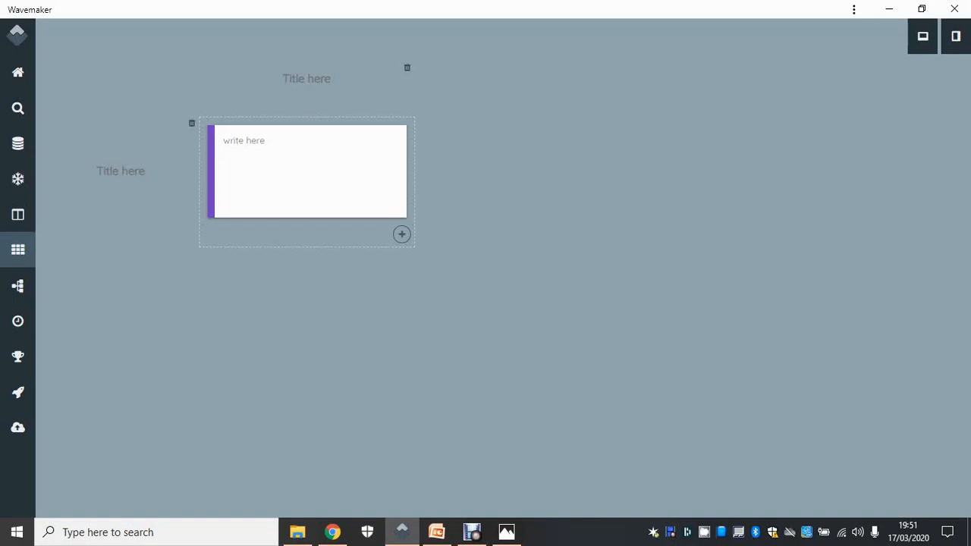
click(211, 172)
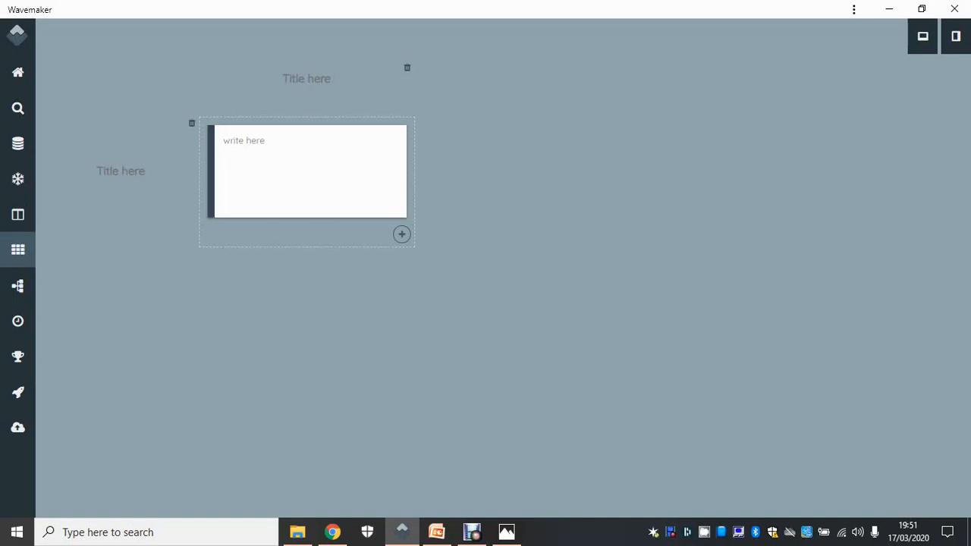
click(401, 233)
drag(211, 271, 419, 162)
drag(211, 172, 217, 286)
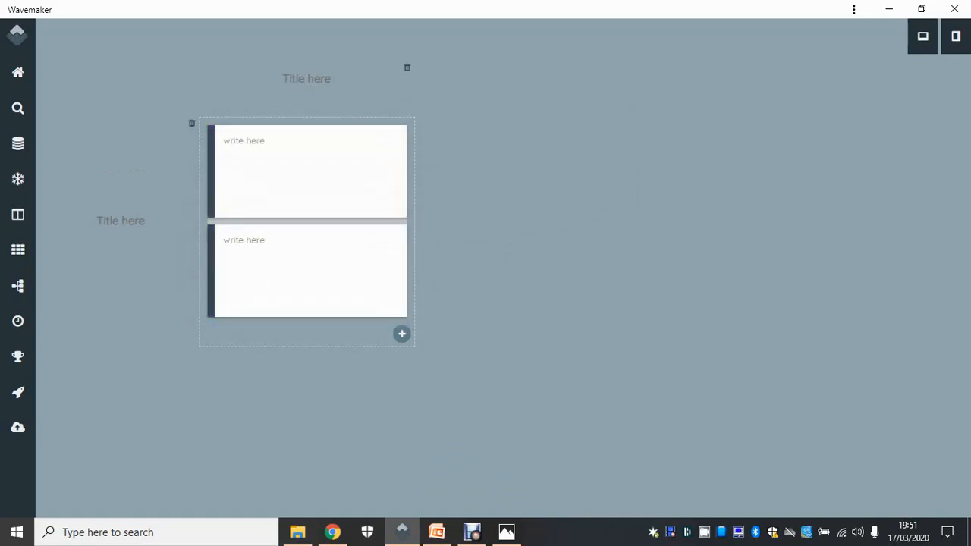
Step: View the Mind Maps workspace and the Timeline Tool
click(18, 249)
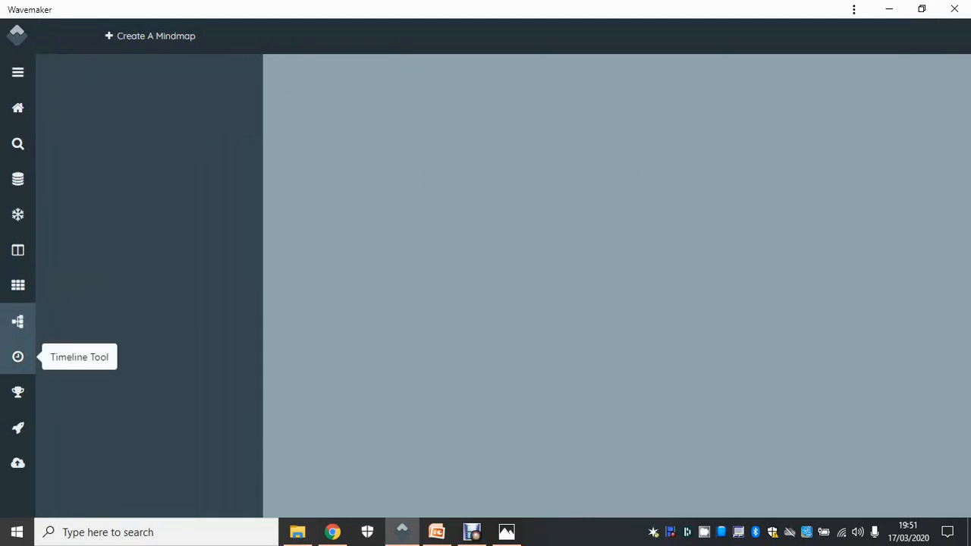
click(18, 356)
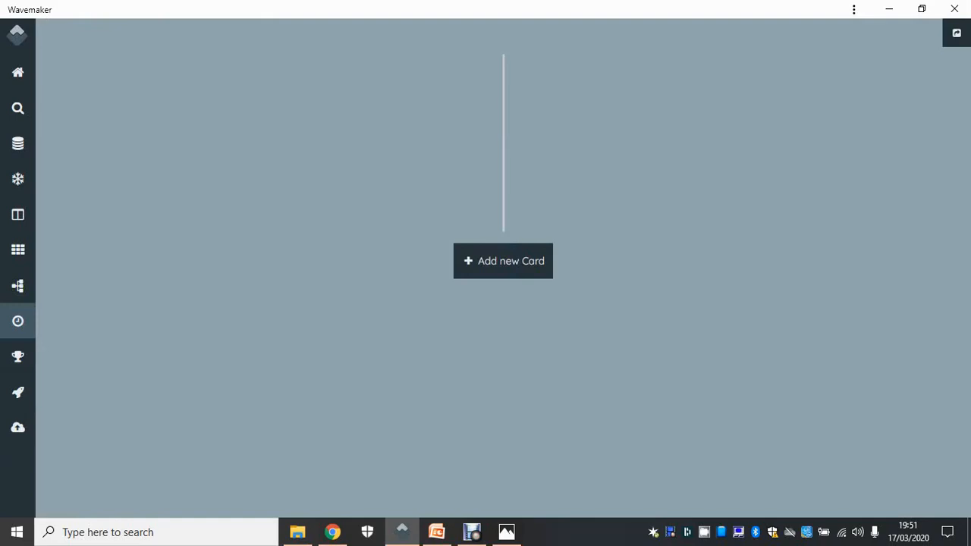
Step: Review the challenge lengths in Challenge Mode and select 5 Minutes / 150 Words
click(18, 356)
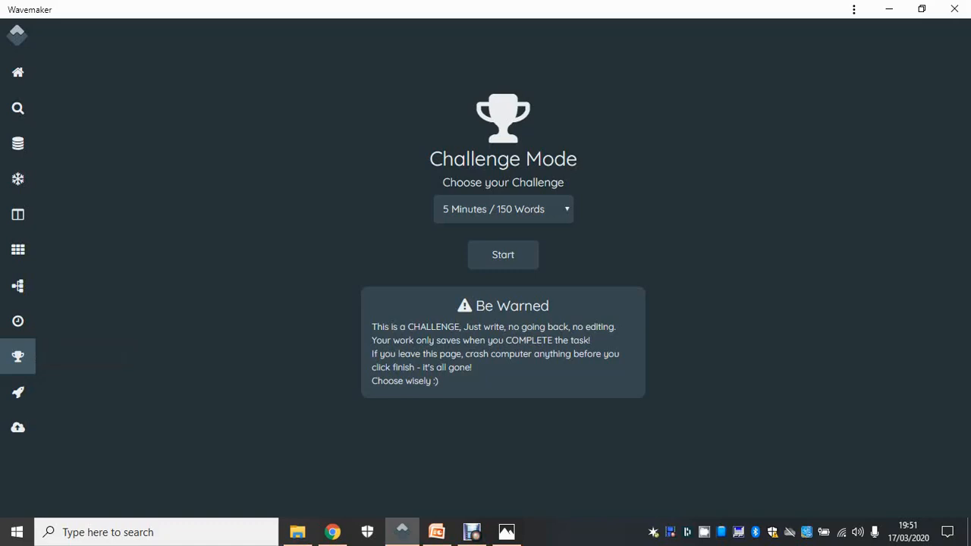
click(565, 209)
click(566, 209)
click(566, 209)
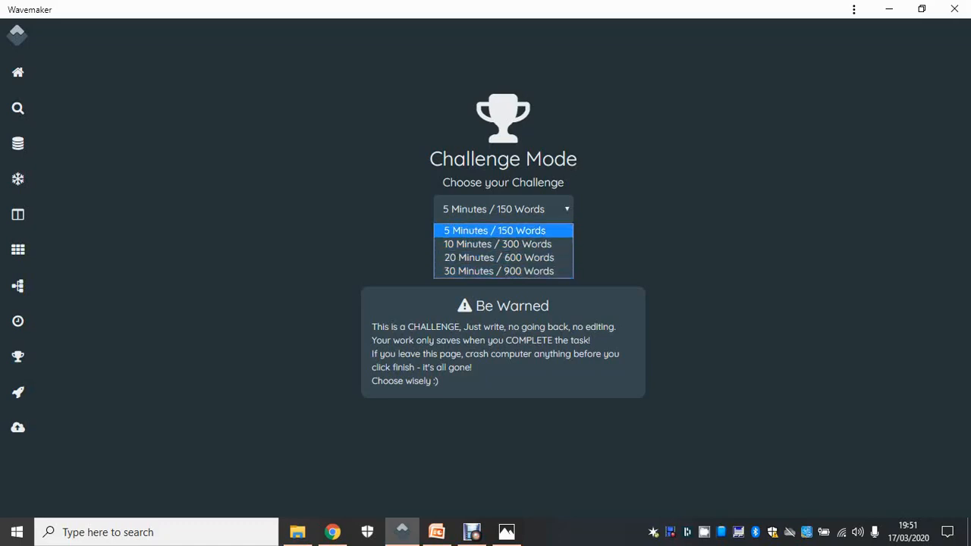
click(494, 230)
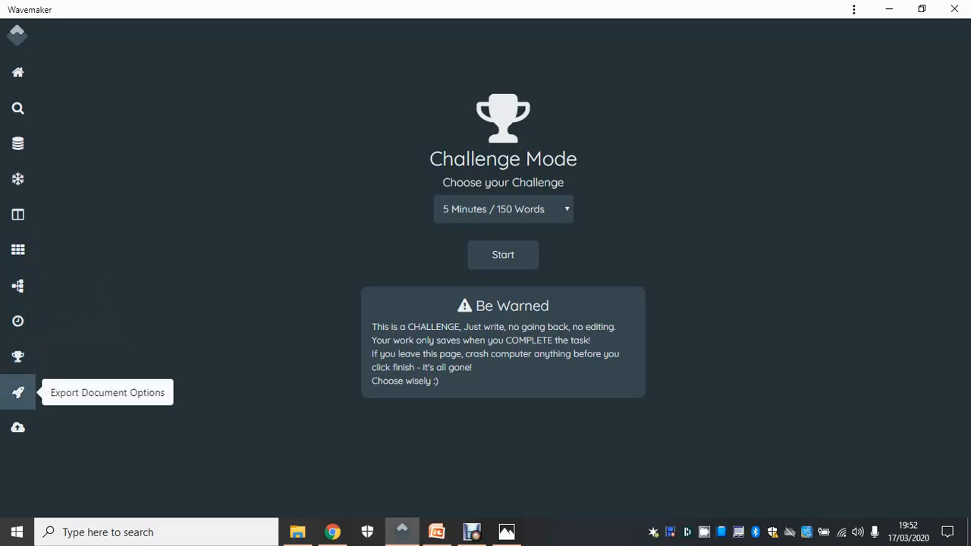
Step: Open the document export options to view the available formats
click(17, 392)
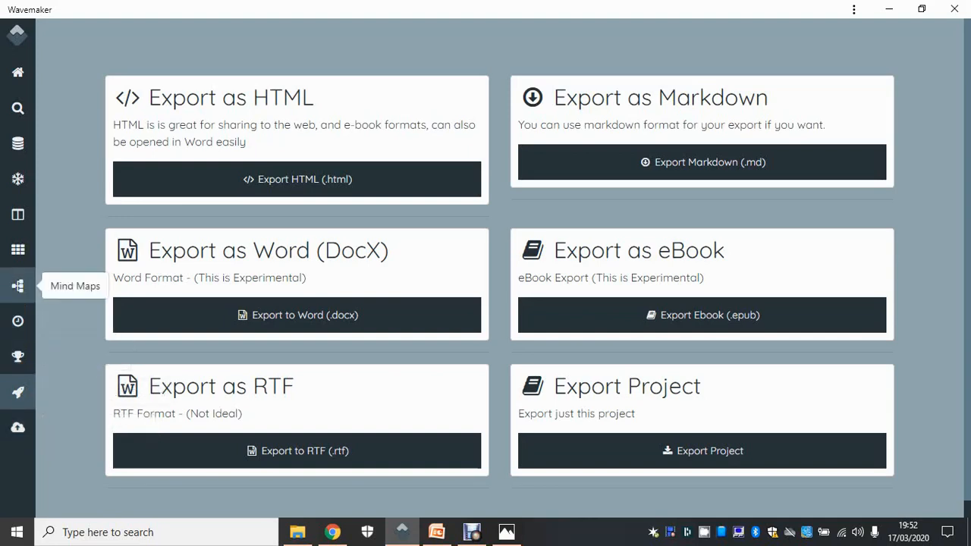
Step: Create a new mind map in the Mind Maps workspace and name it "Genre Mind Map"
click(18, 286)
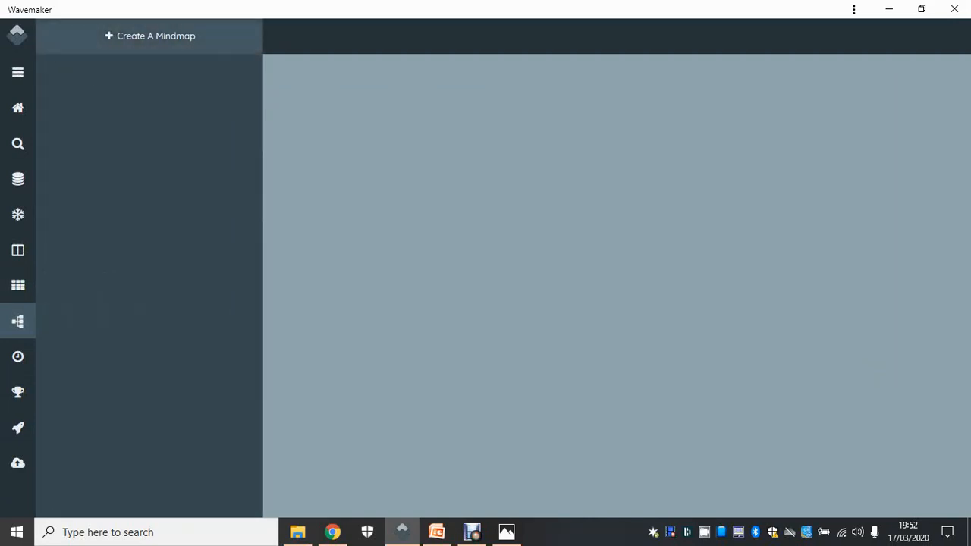
click(150, 35)
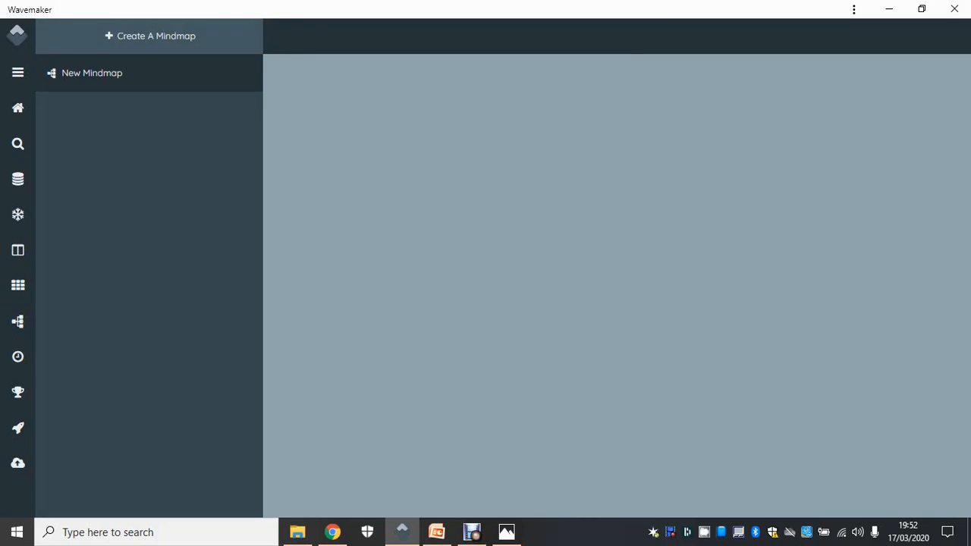
click(117, 73)
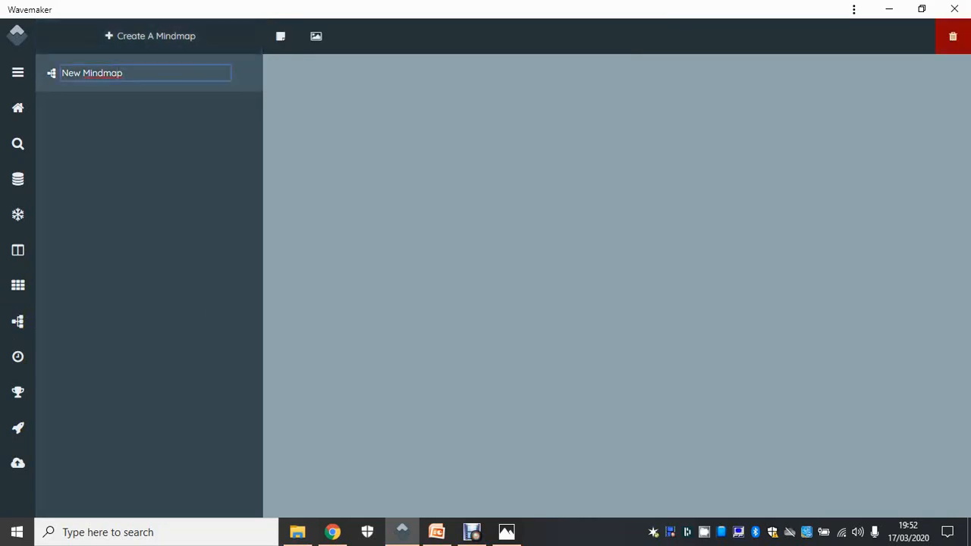
key(ctrl+a)
text(Genre Mindmap)
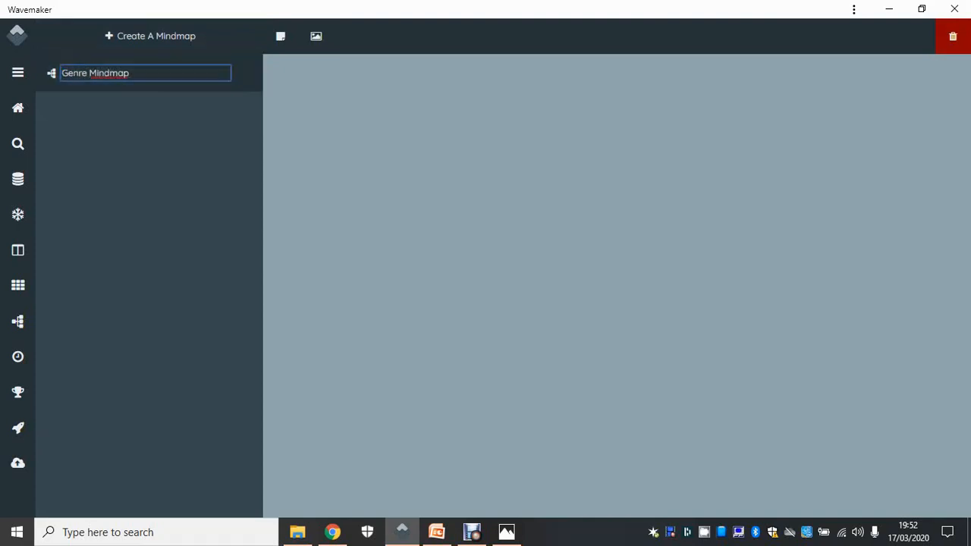
click(149, 152)
click(123, 74)
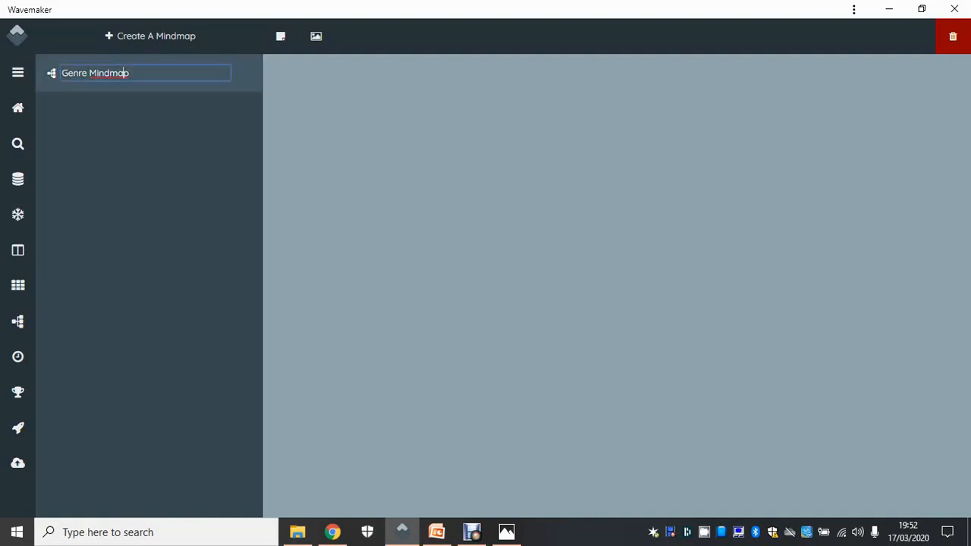
click(110, 73)
click(121, 73)
key(BackSpace)
text(M)
key(Return)
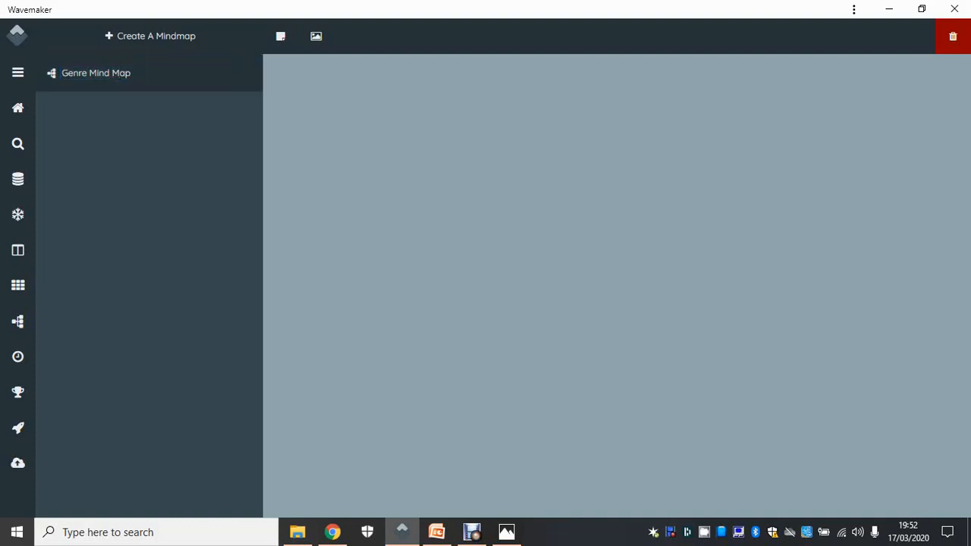
Step: Add a note reading "Crime Thriller" and place it near the middle of the mind map canvas
click(280, 36)
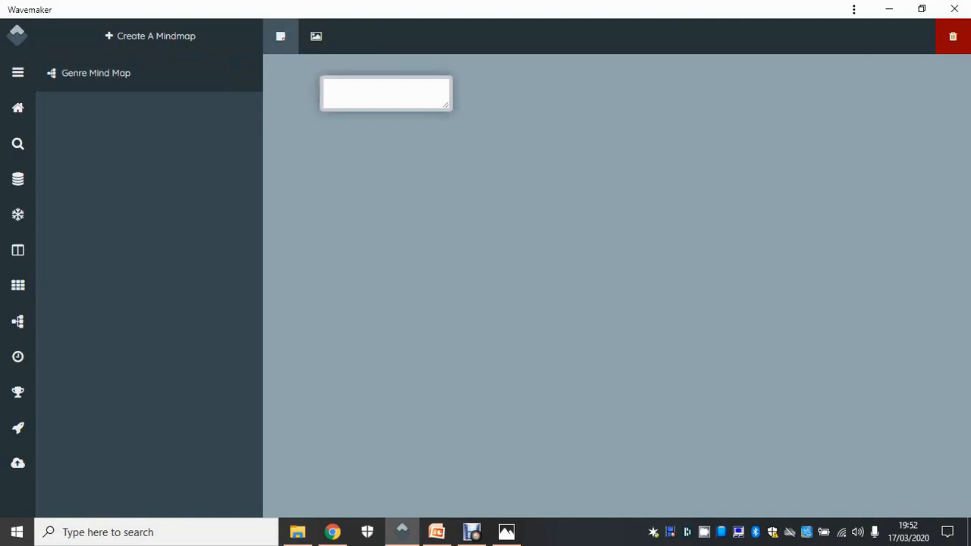
click(374, 93)
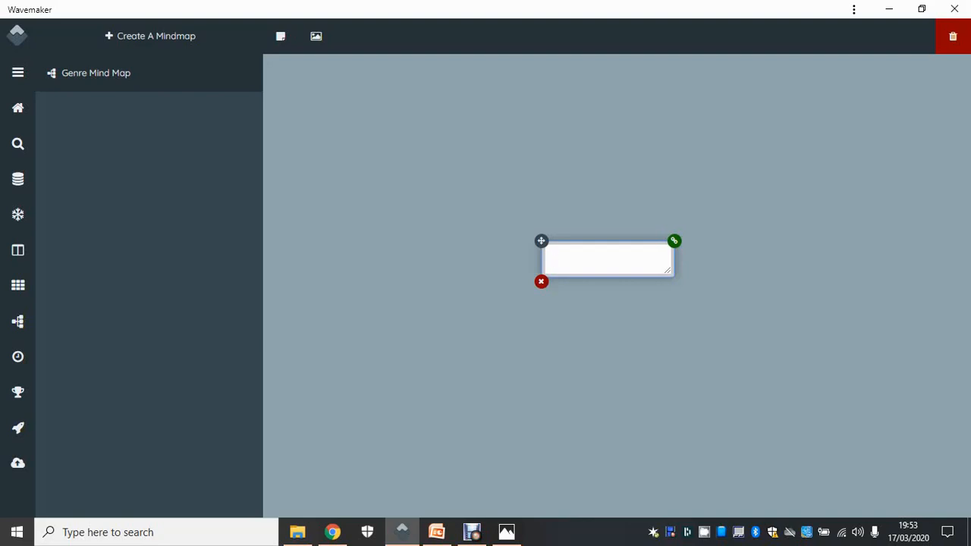
text(Crime Thriller)
click(607, 364)
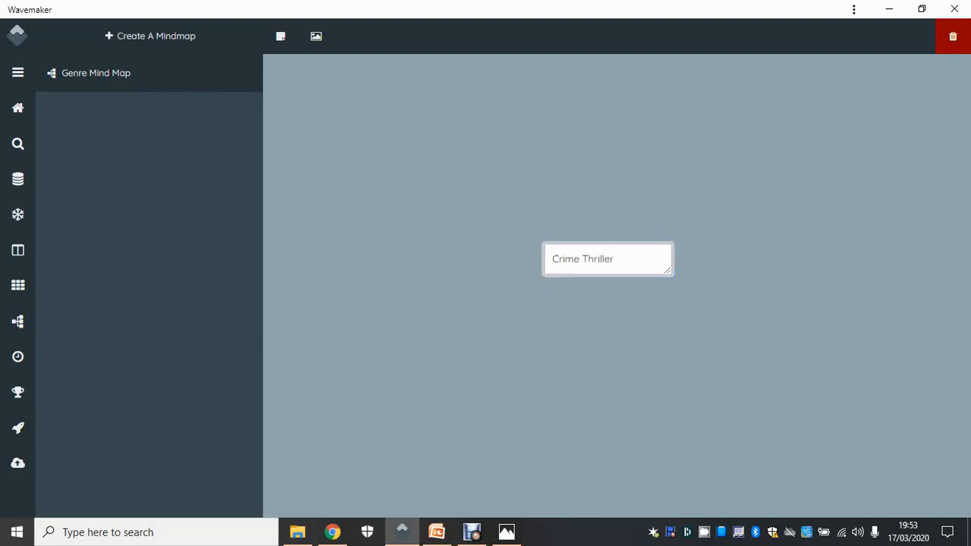
drag(638, 270, 667, 269)
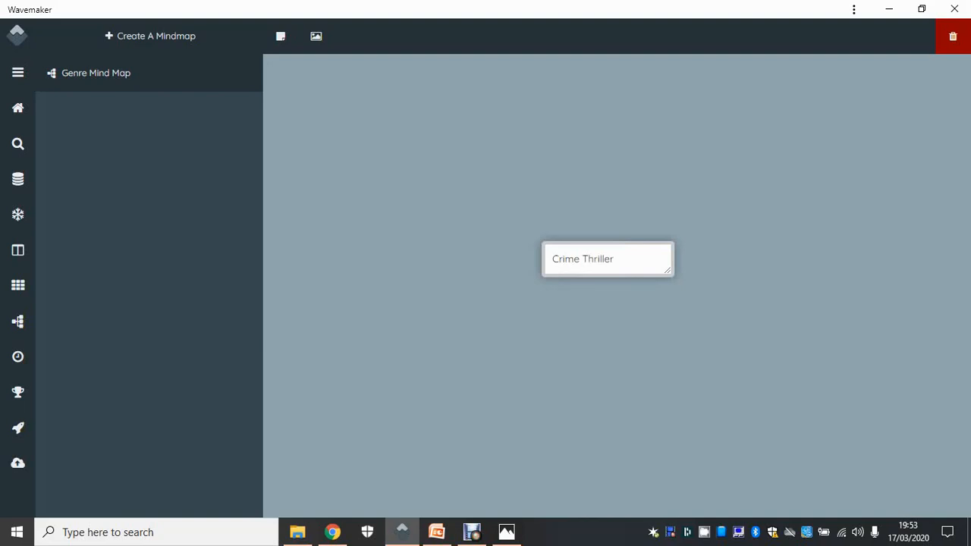
click(615, 258)
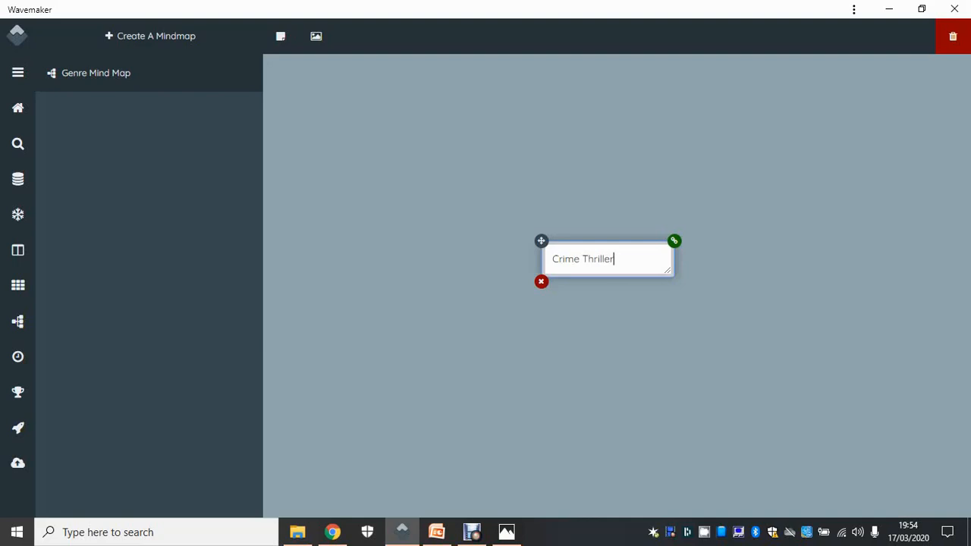
click(485, 189)
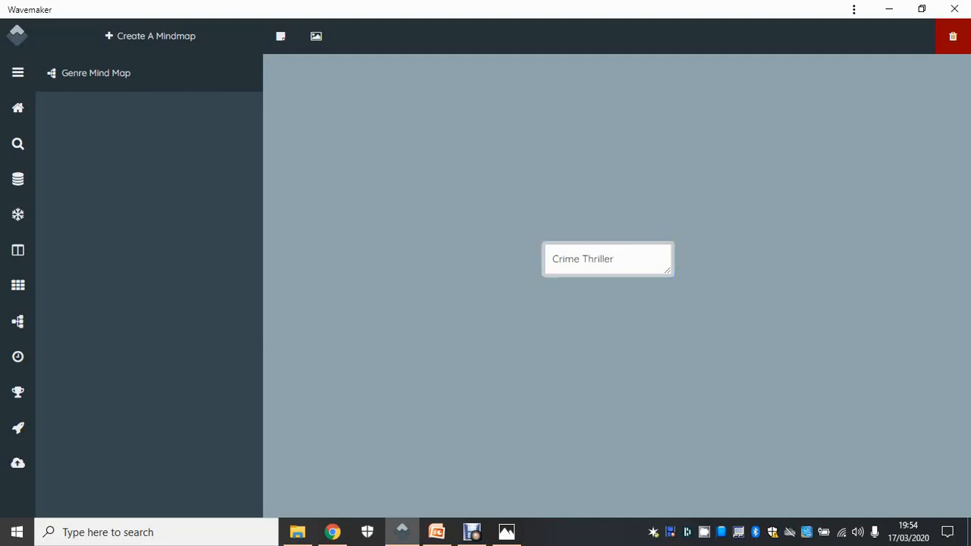
Step: Add a "Research" note to the upper left of the "Crime Thriller" note and link the two
click(280, 35)
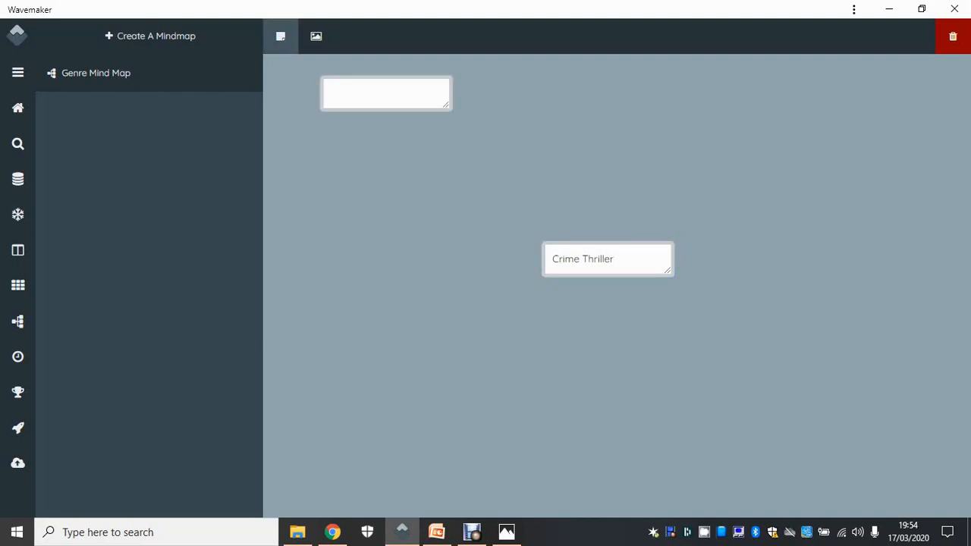
click(386, 93)
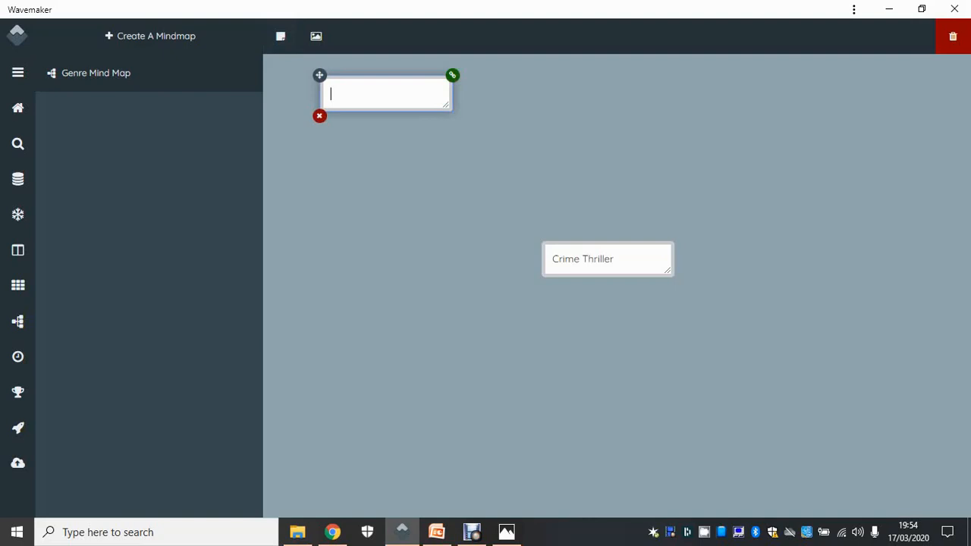
text(Research)
drag(319, 75, 404, 170)
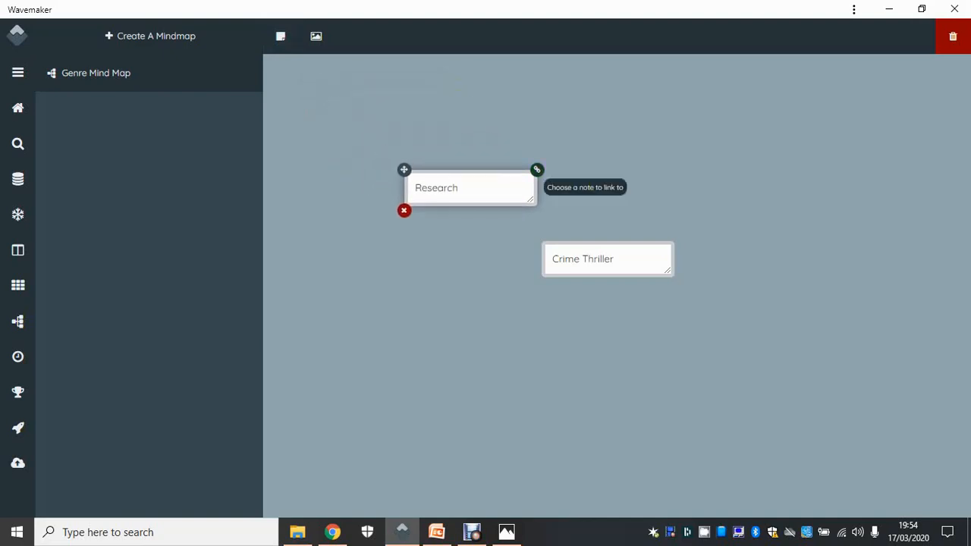
click(663, 251)
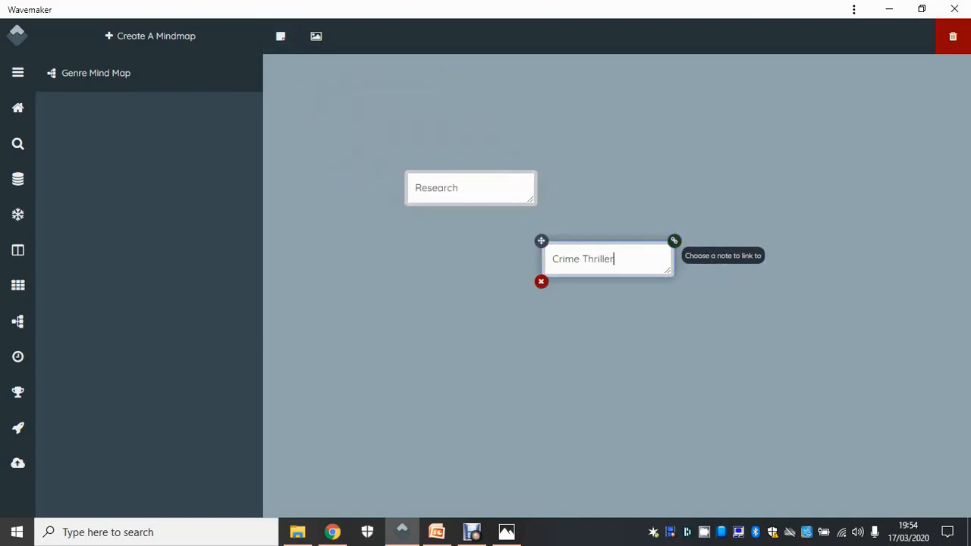
click(682, 203)
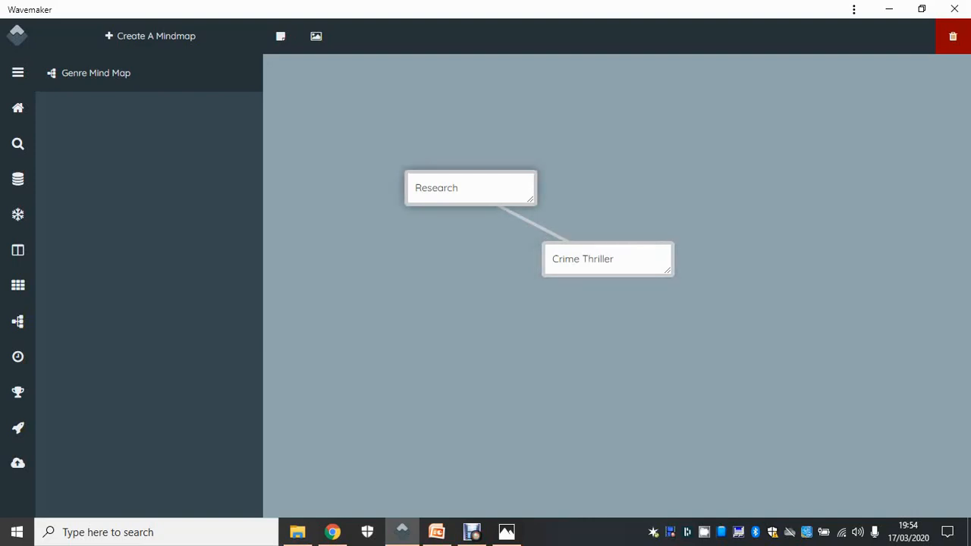
Step: Add a note reading "Existing Fictional Detectives" and link it to the "Research" note
click(280, 36)
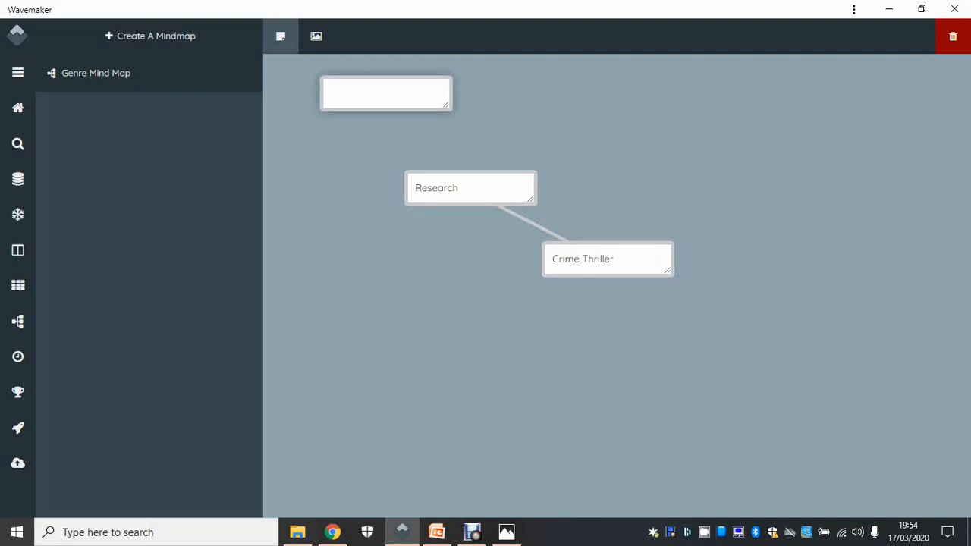
click(386, 93)
text(e)
key(BackSpace)
text(E)
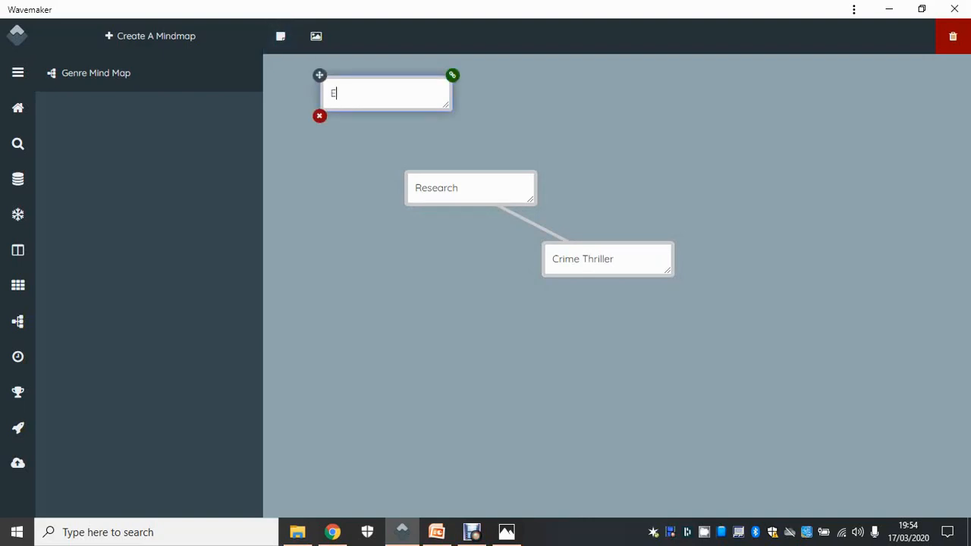
text(xisting Fictional Detectives)
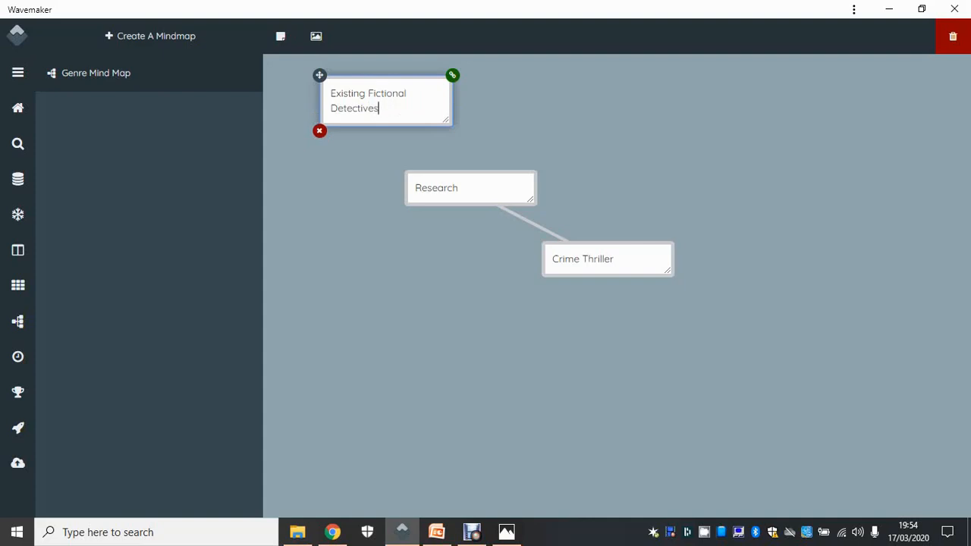
click(453, 75)
click(524, 178)
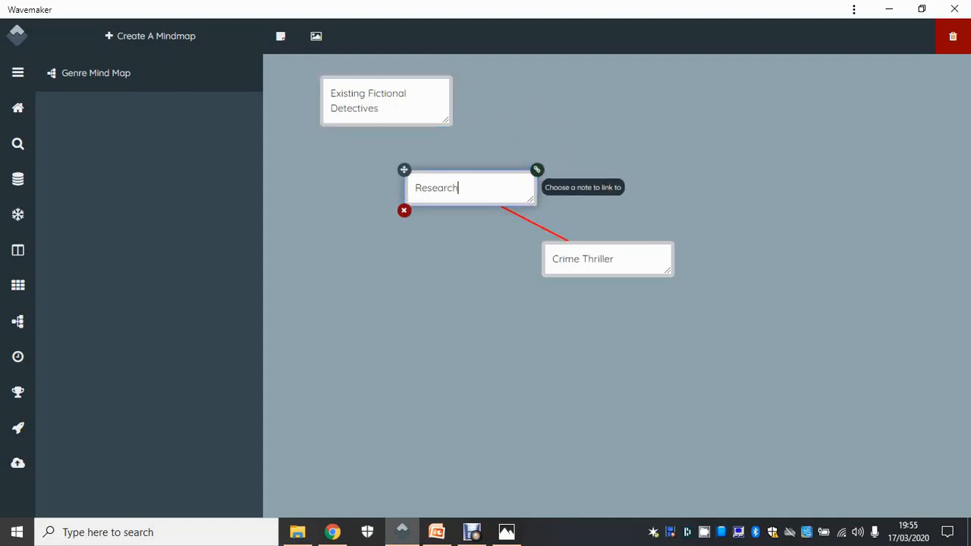
click(594, 163)
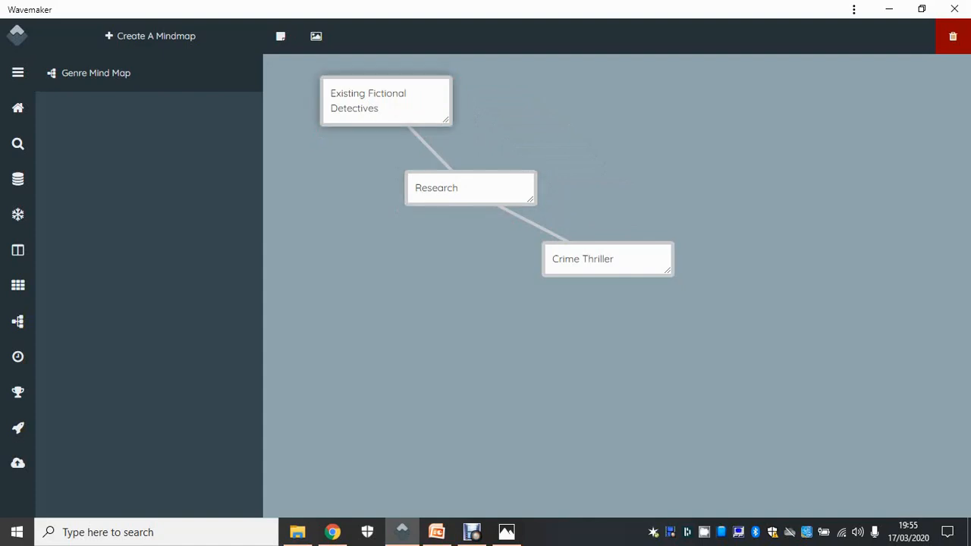
Step: Move the "Existing Fictional Detectives" note directly above the "Research" note
click(398, 107)
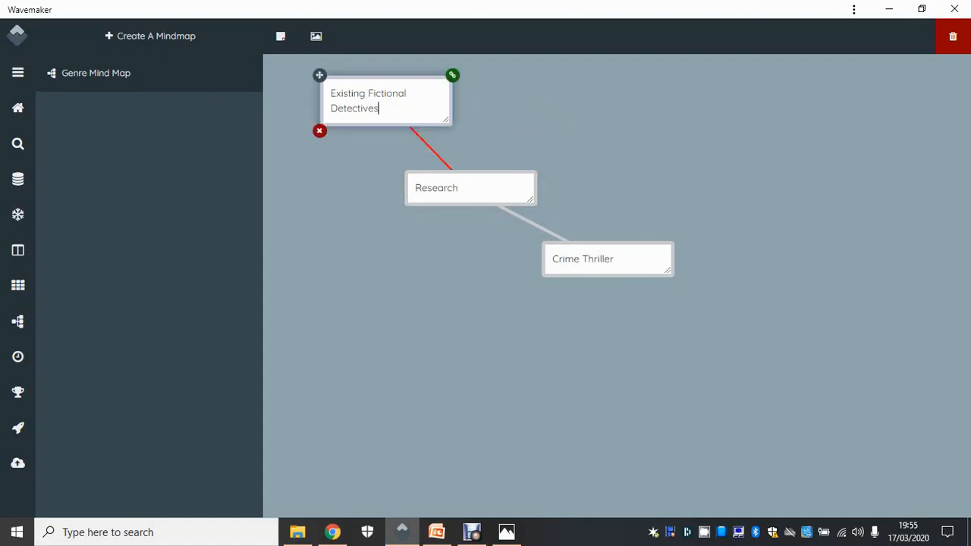
drag(320, 75, 431, 88)
click(471, 188)
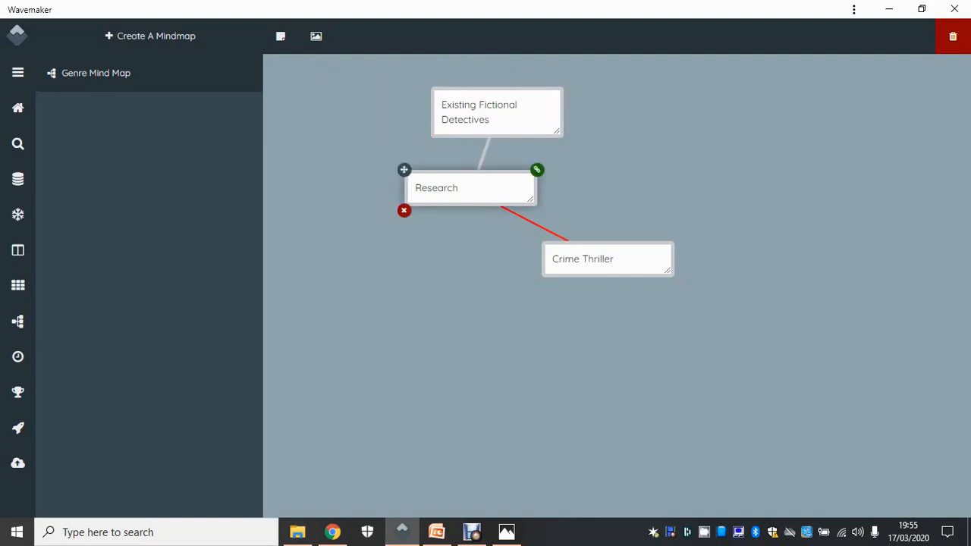
Step: Add an "Existing Fictional Criminals" note to the left of the detectives note and link it to "Research"
click(281, 37)
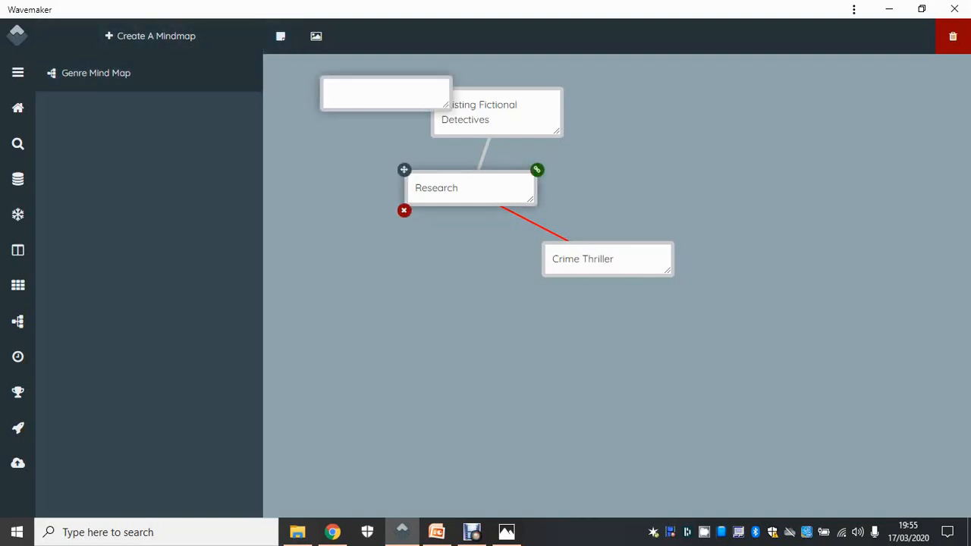
click(378, 94)
text(Existing Fictional Crimin)
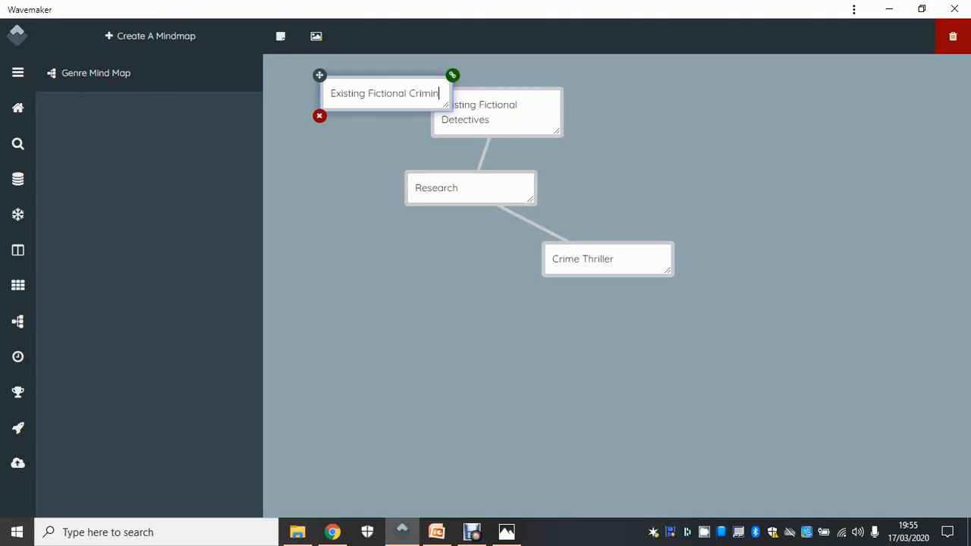
text(als)
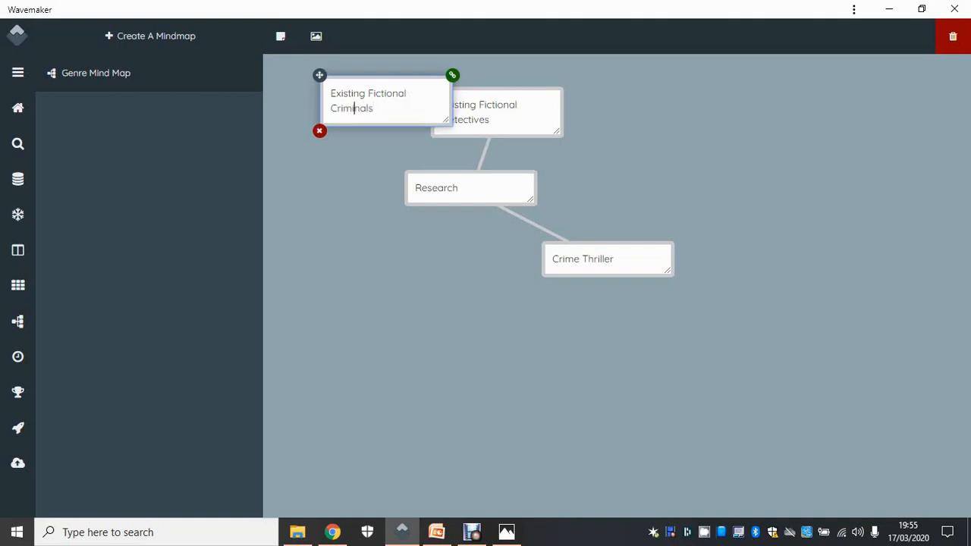
drag(319, 75, 279, 101)
click(411, 103)
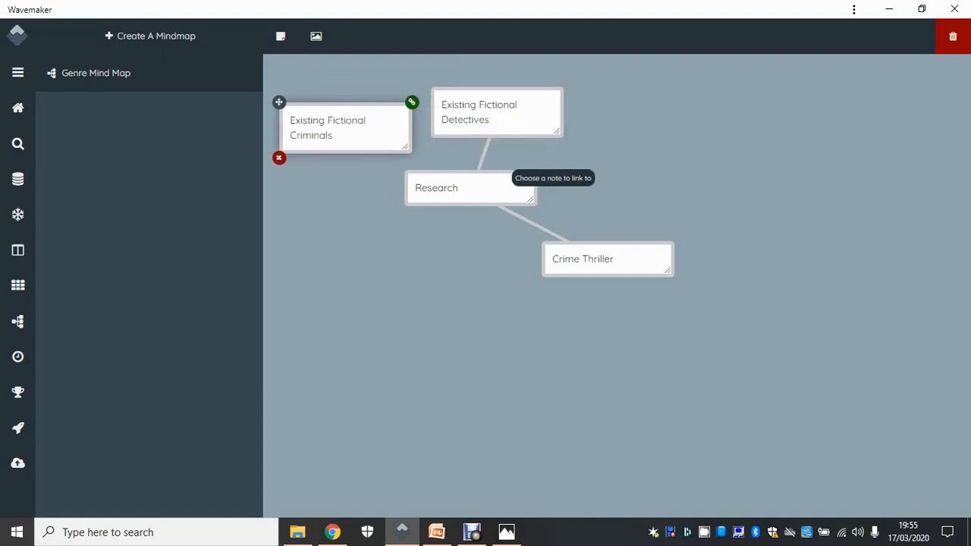
click(529, 182)
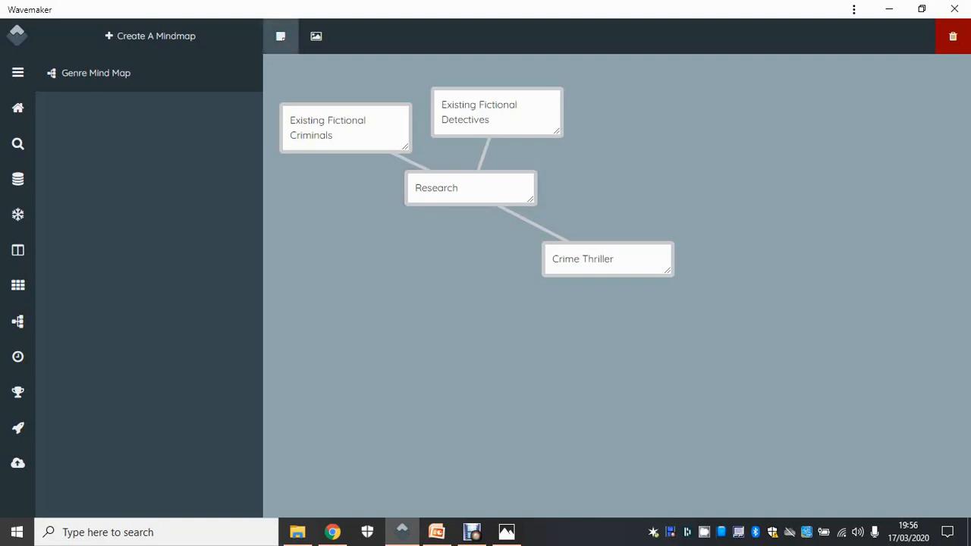
Step: Add a new note containing the word "Reoccurring", correcting its spelling with the spell-check suggestion
click(280, 36)
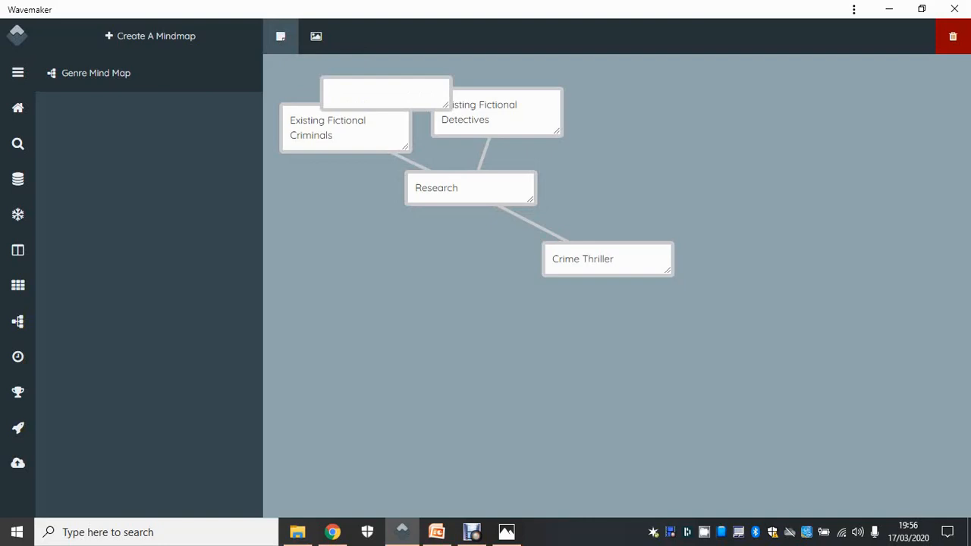
click(379, 93)
text(Rec)
text(curring)
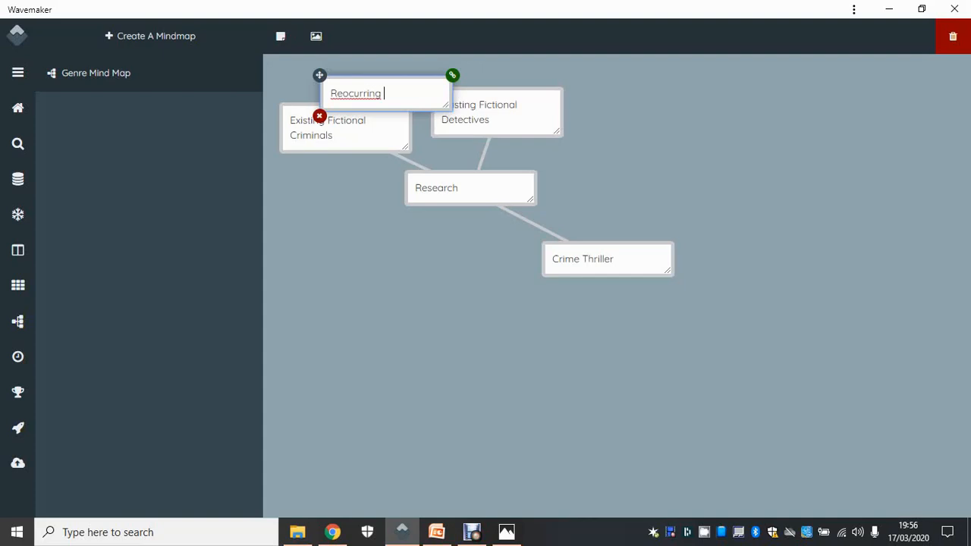
right_click(362, 93)
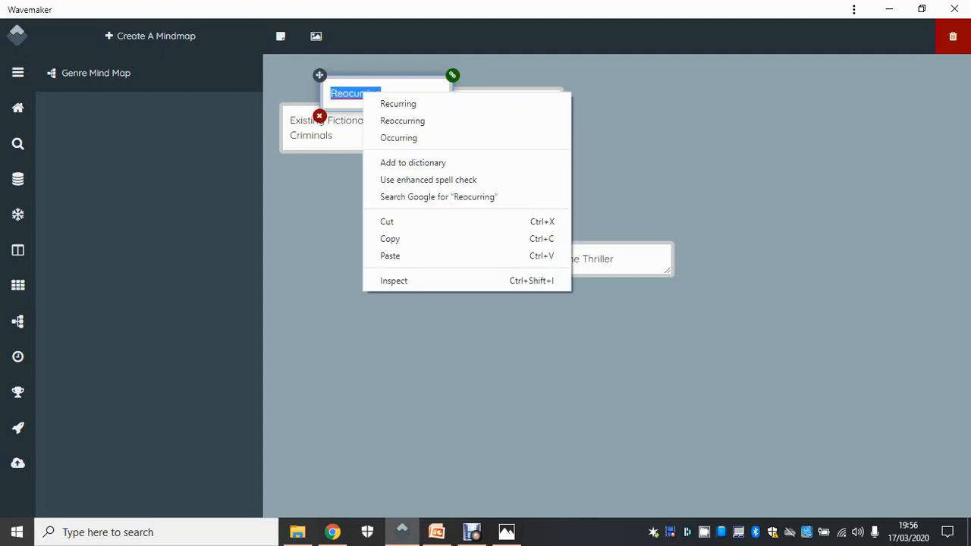
click(398, 103)
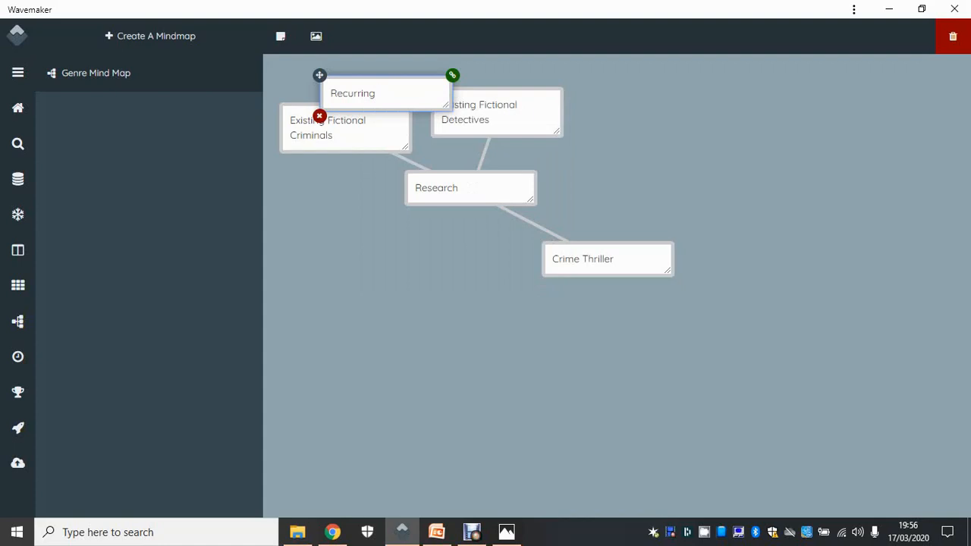
text(o)
right_click(367, 94)
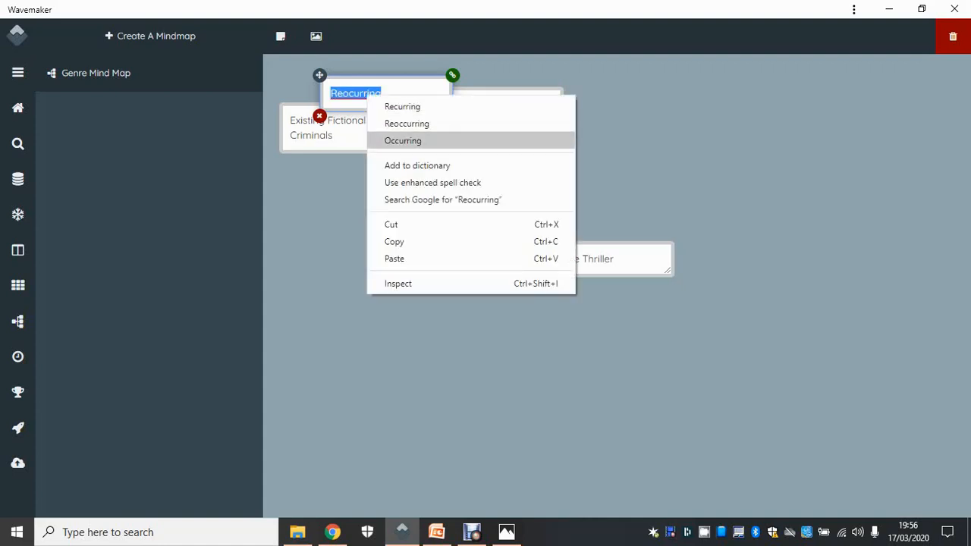
click(406, 124)
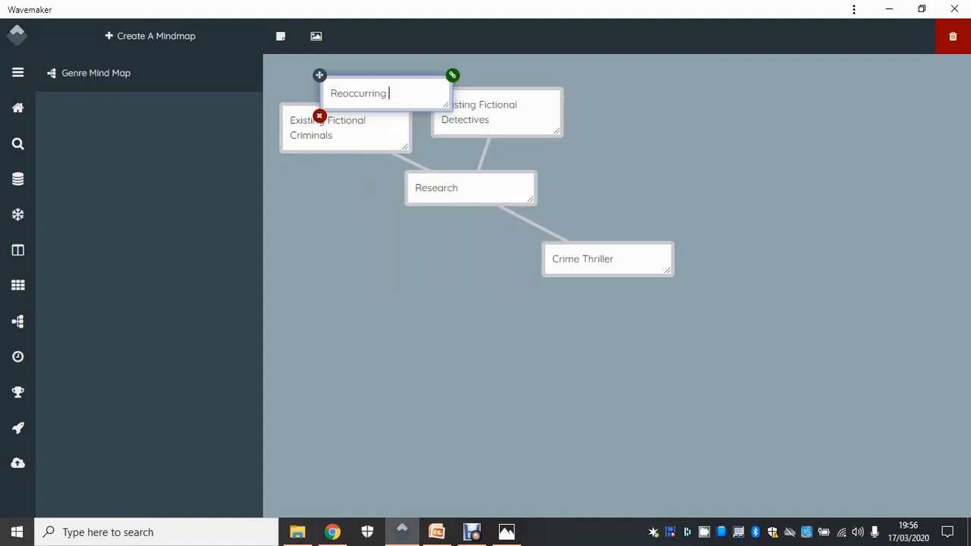
Step: Complete the new note's text as "Reoccurring locations" and place it directly below the "Existing Fictional Criminals" note
text(loctio)
text(ns)
drag(319, 75, 278, 157)
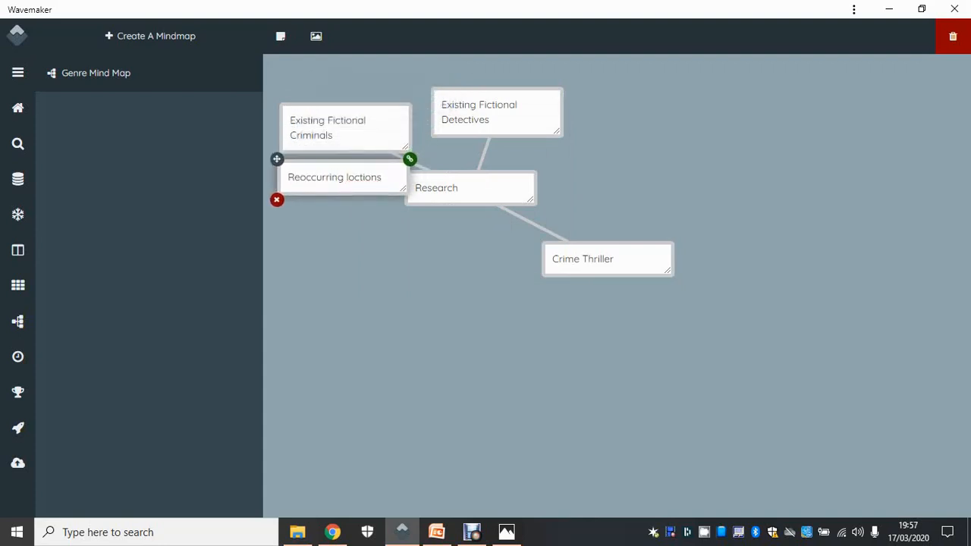
right_click(359, 178)
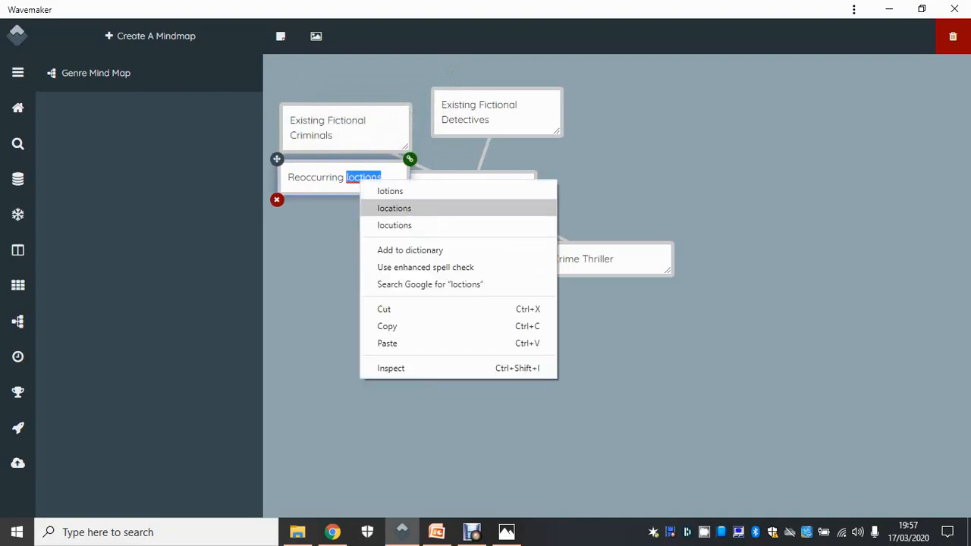
click(394, 208)
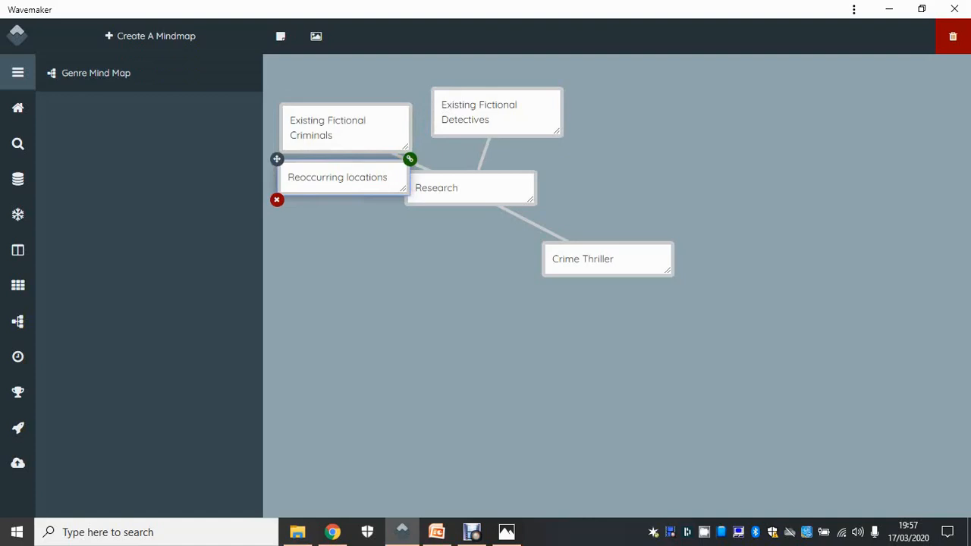
Step: Hide the mind map list and move the "Crime Thriller" note further right of "Research"
click(18, 73)
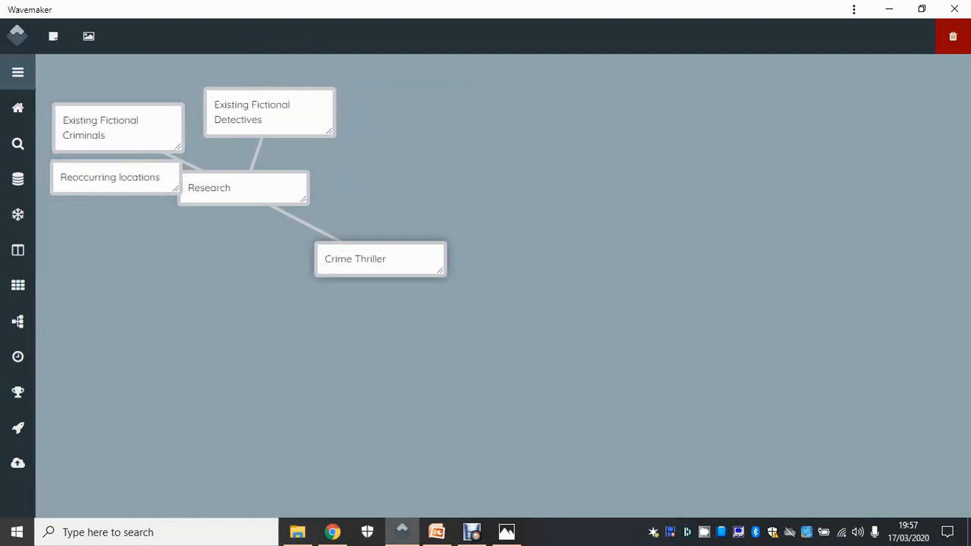
click(366, 258)
drag(313, 240, 443, 247)
Step: Try to correct "loctions" to "locations" in the "Reoccurring" note, and move the note lower, clear of "Research"
click(190, 187)
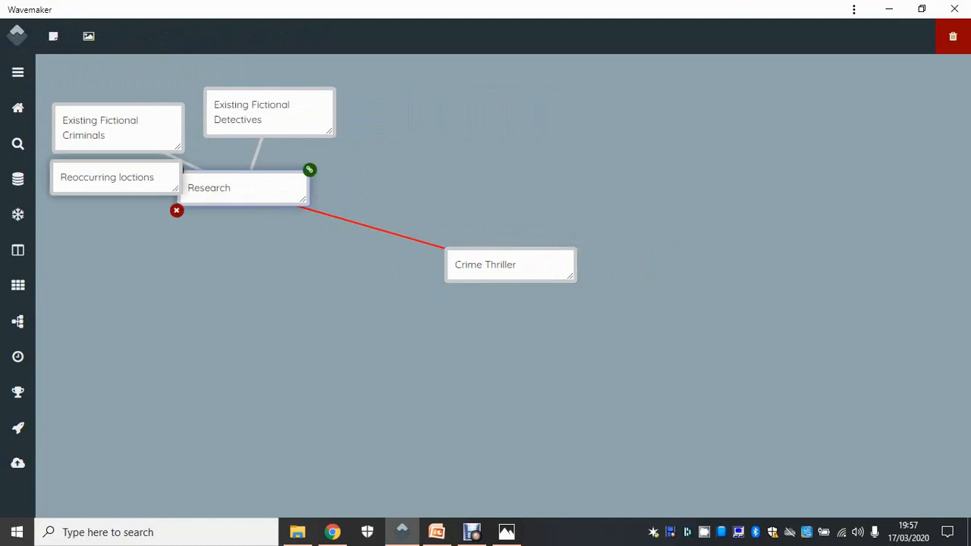
click(155, 176)
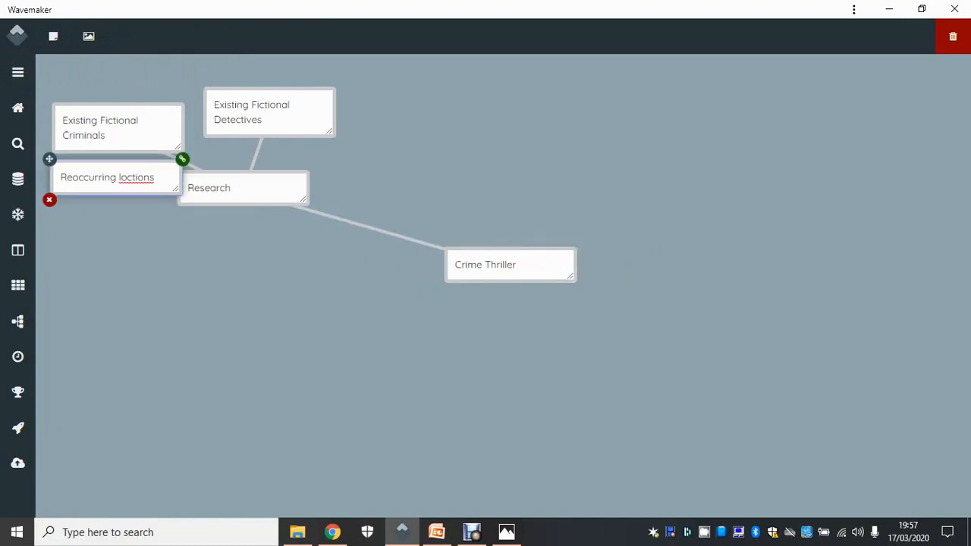
right_click(138, 179)
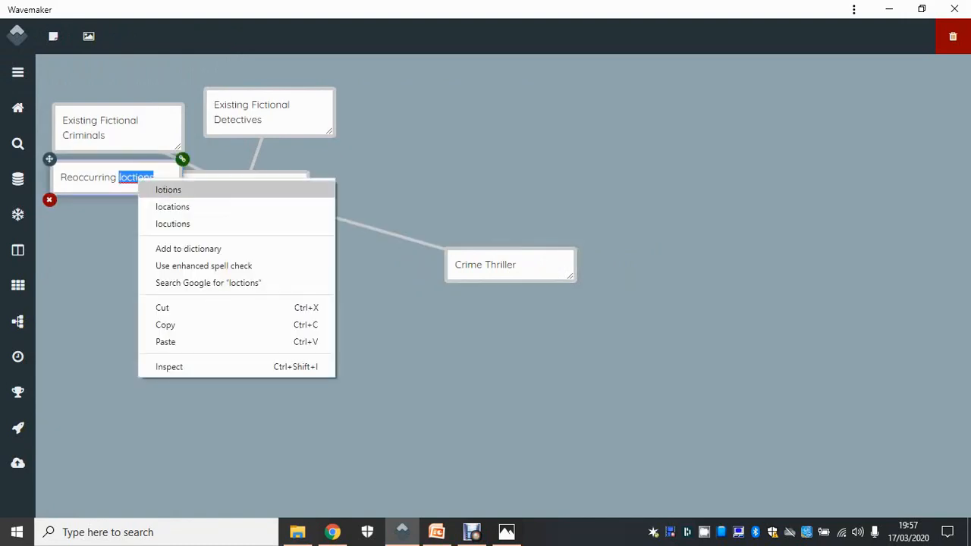
click(172, 207)
drag(49, 159, 43, 220)
Step: Shift the "Research", "Existing Fictional Detectives" and "Existing Fictional Criminals" notes to the right, closer to "Crime Thriller"
click(188, 187)
drag(178, 169, 322, 182)
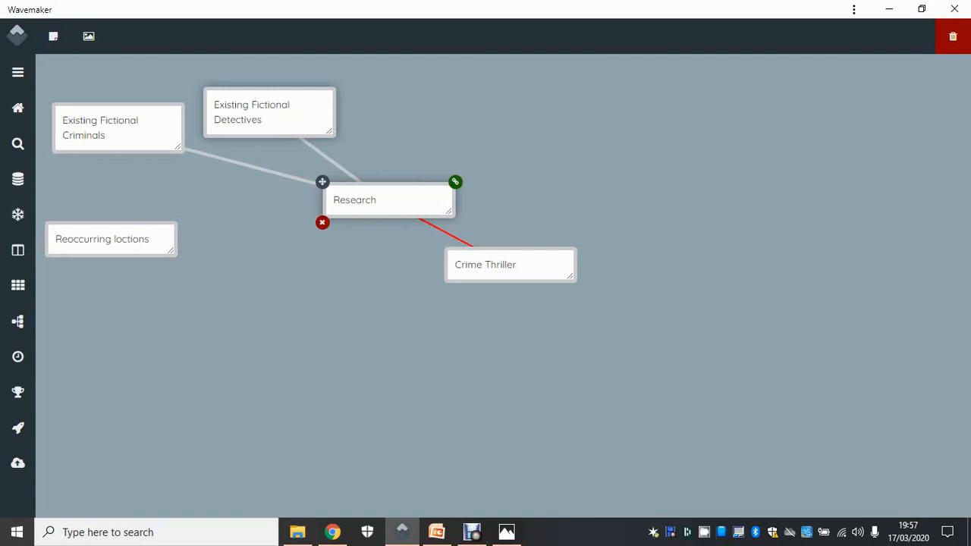
click(264, 119)
drag(201, 84, 286, 92)
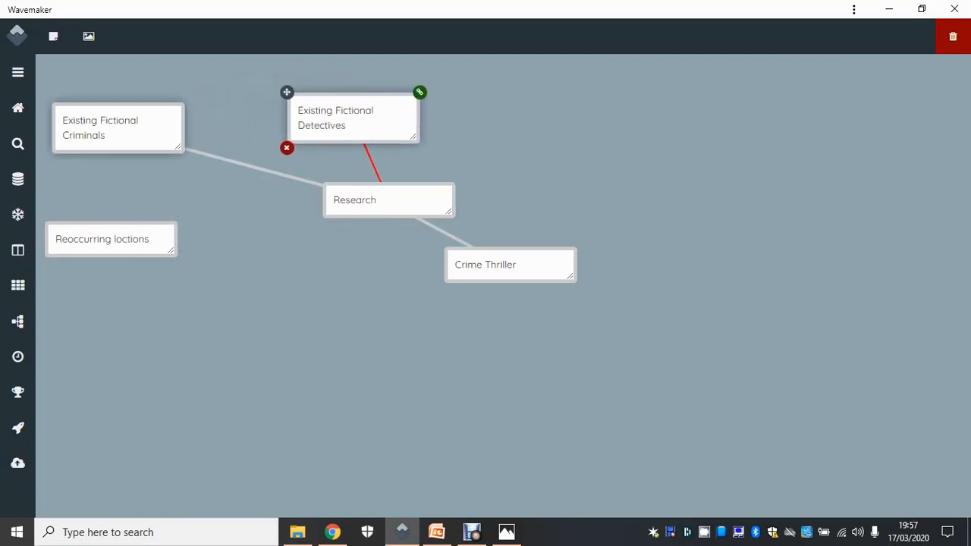
click(121, 129)
drag(48, 100, 144, 117)
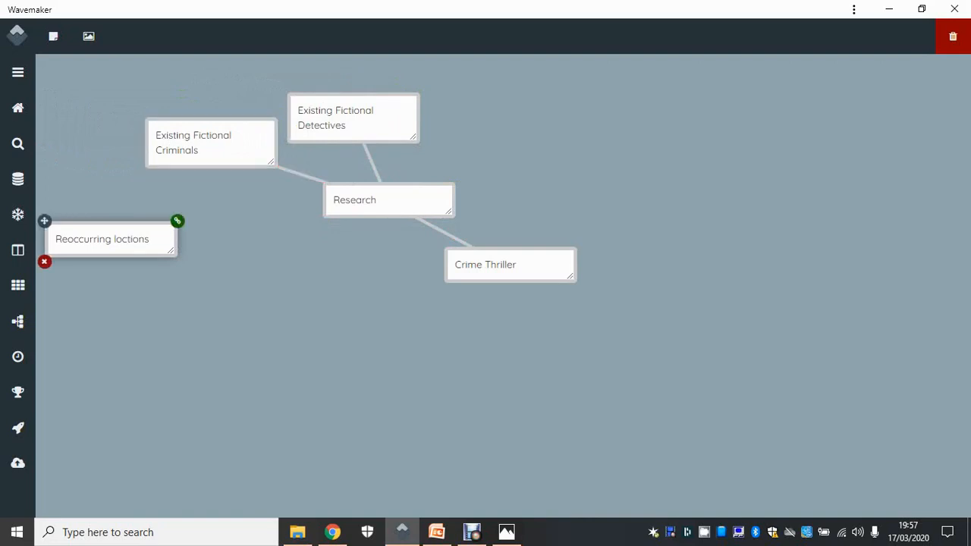
Step: Move the "Reoccurring" note below the criminals note, just left of "Research", and link it to "Research"
triple_click(111, 239)
drag(44, 221, 159, 204)
click(293, 204)
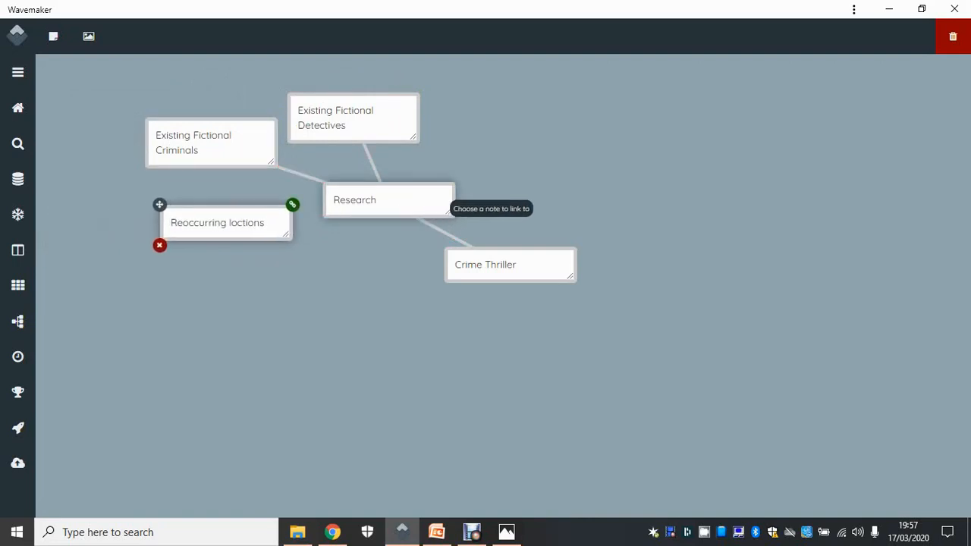
click(442, 194)
click(474, 172)
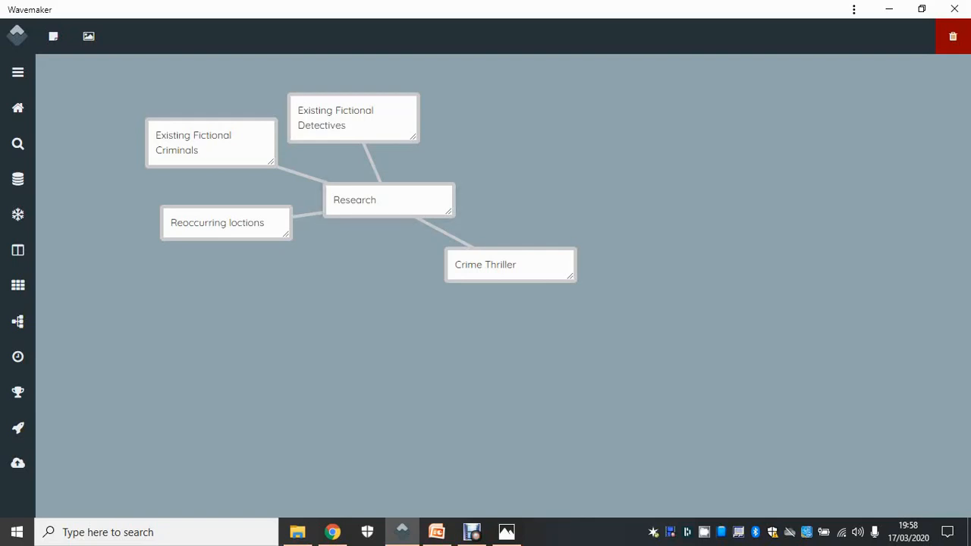
Step: Add an "Audience" note to the upper right of "Research" and link the two notes
click(53, 36)
click(144, 93)
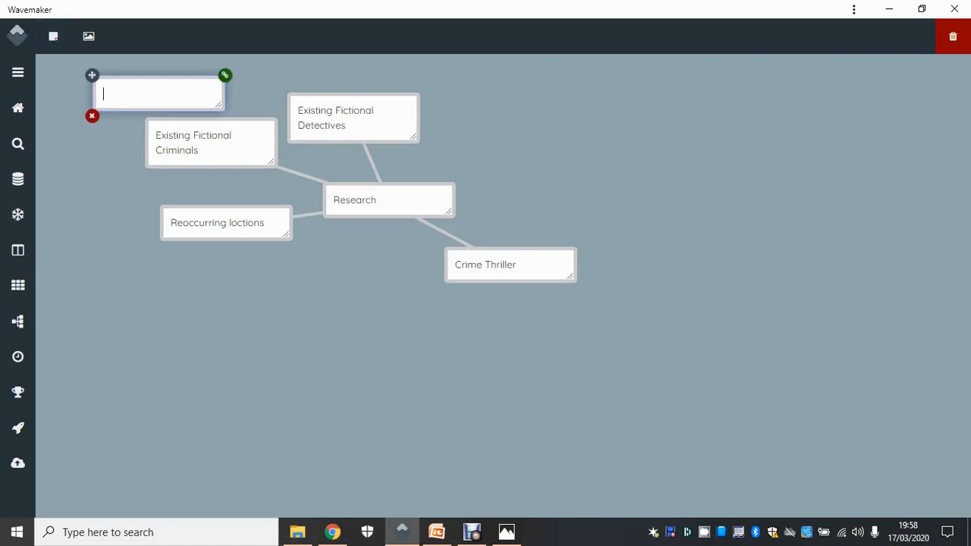
text(Audience)
drag(92, 76, 436, 120)
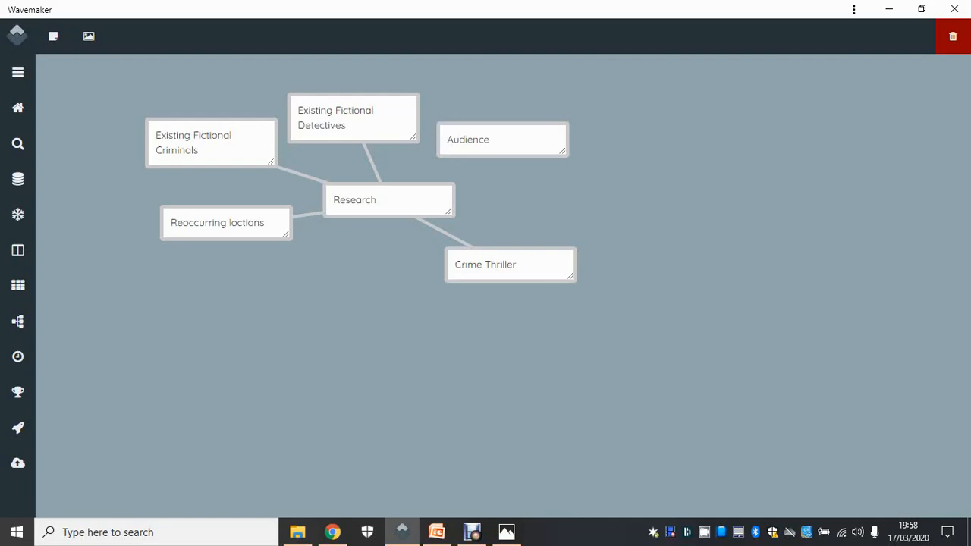
click(480, 139)
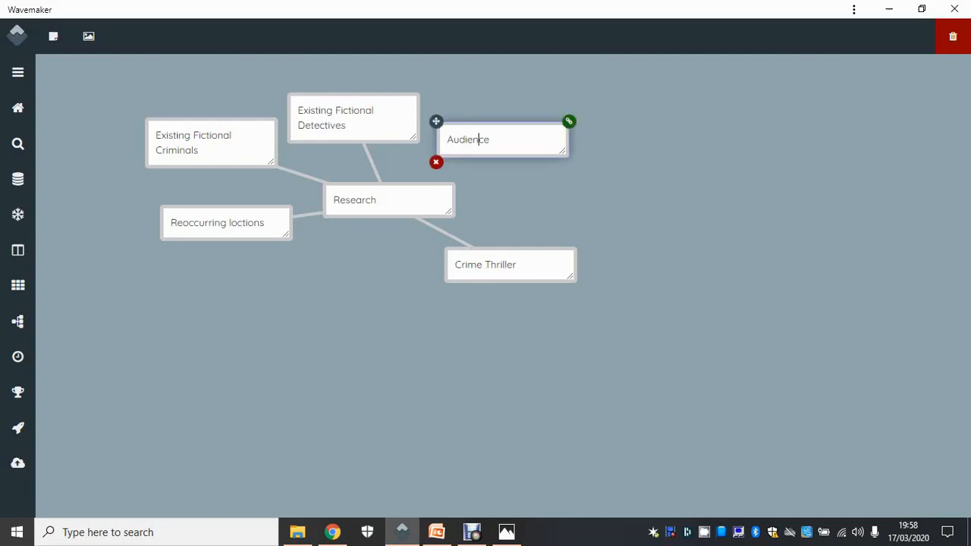
click(568, 122)
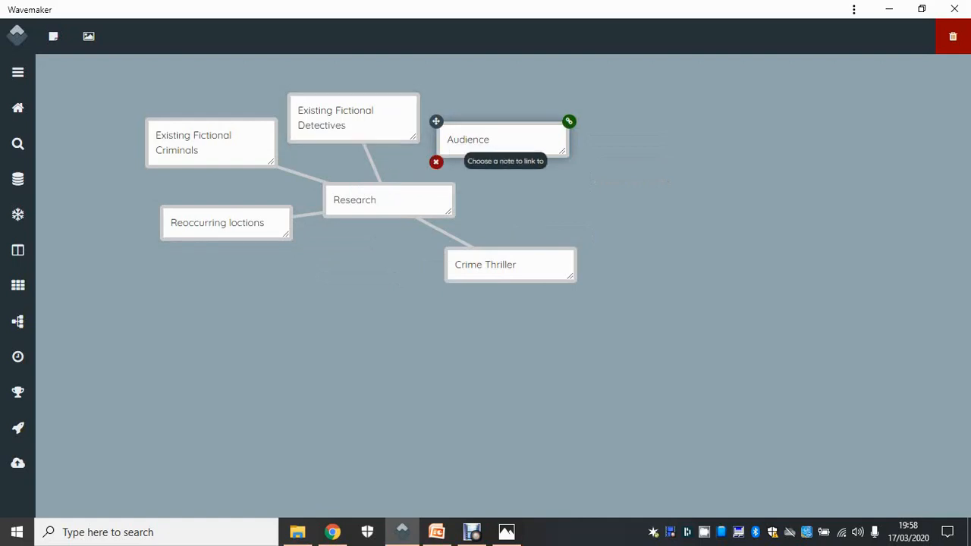
click(446, 198)
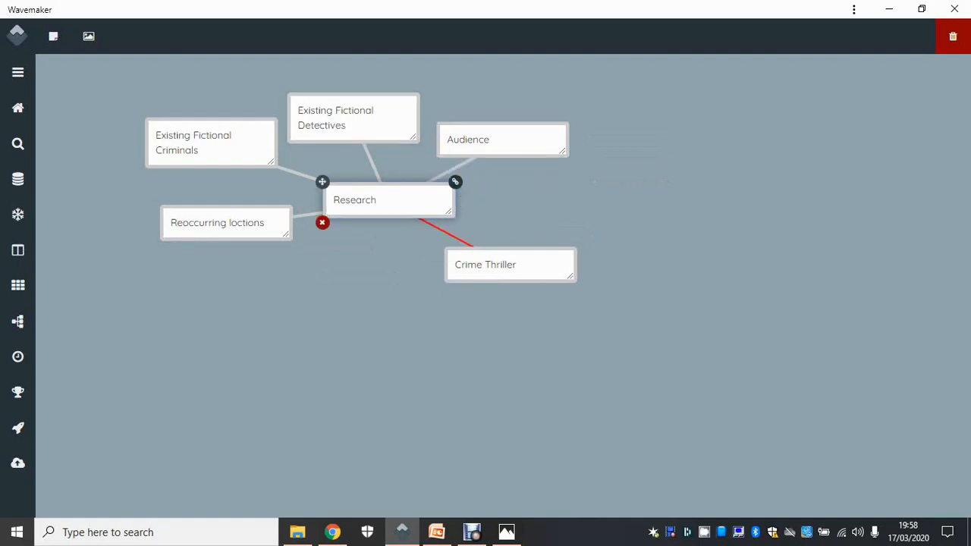
click(516, 203)
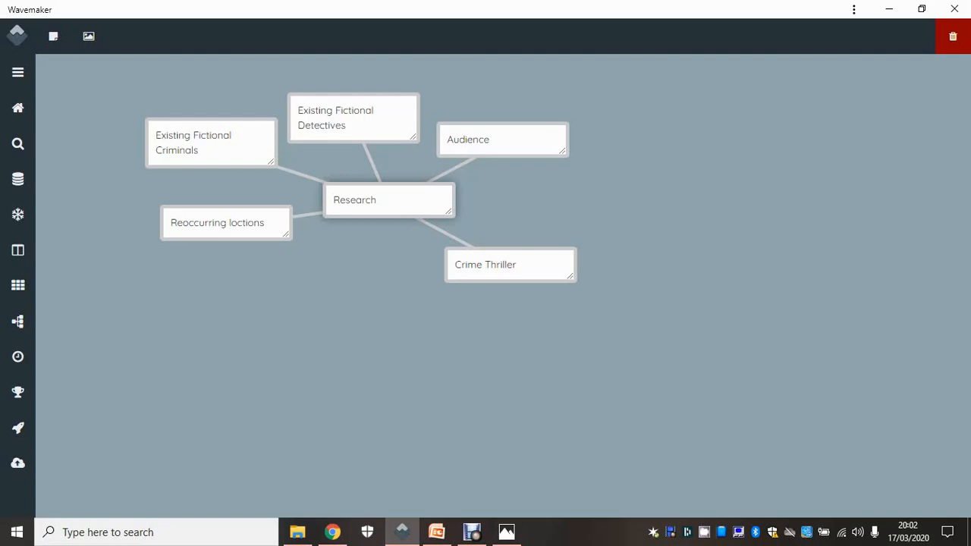
click(518, 264)
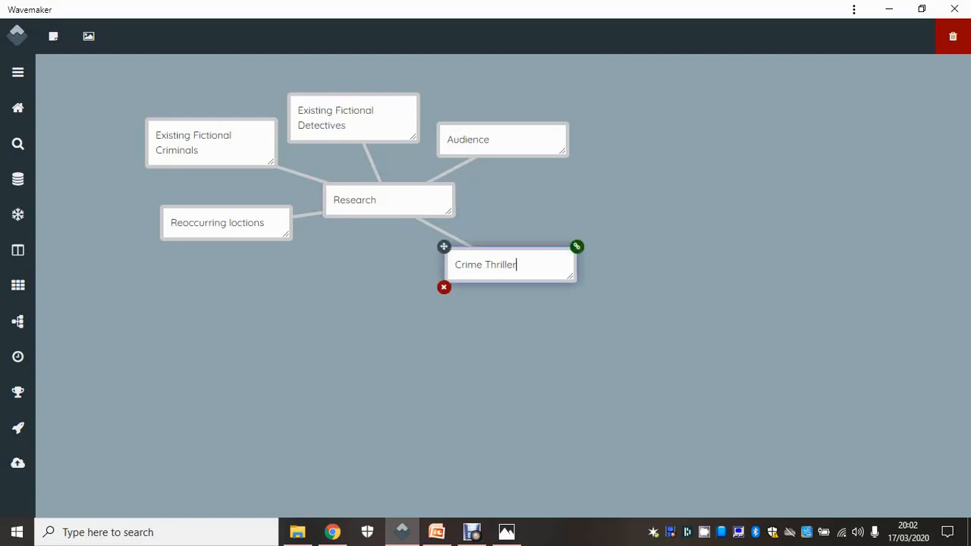
click(523, 210)
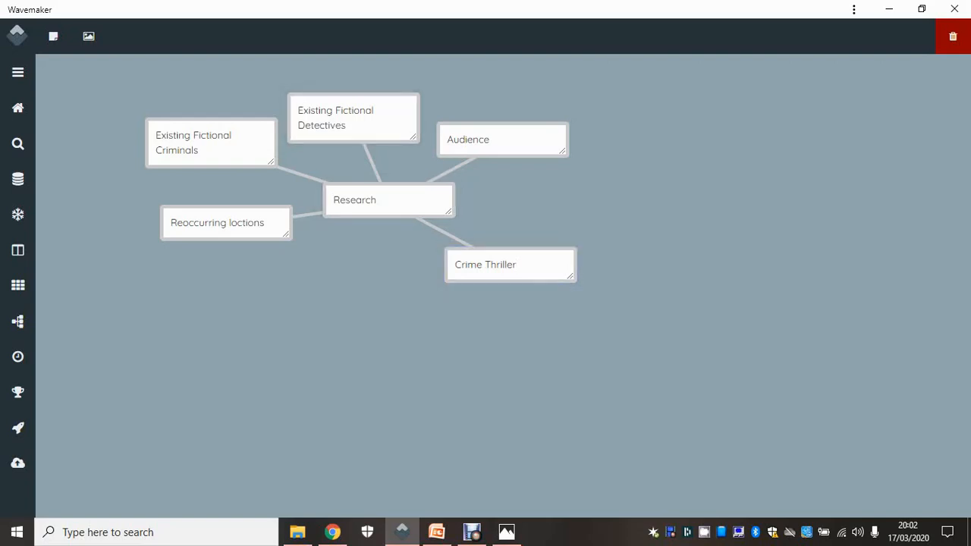
Step: Add a "Structure" note in the empty area to the upper right of the "Crime Thriller" note
click(54, 36)
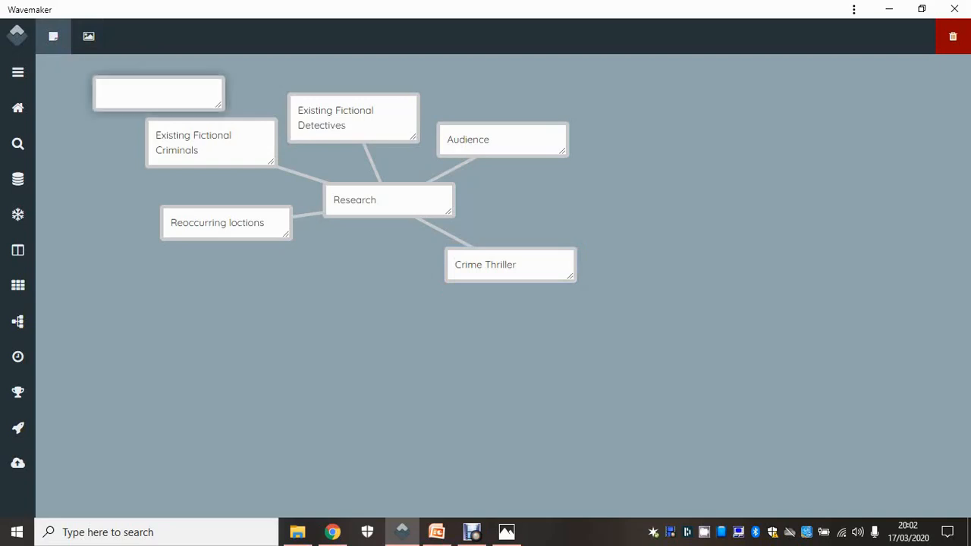
click(158, 93)
drag(92, 75, 669, 175)
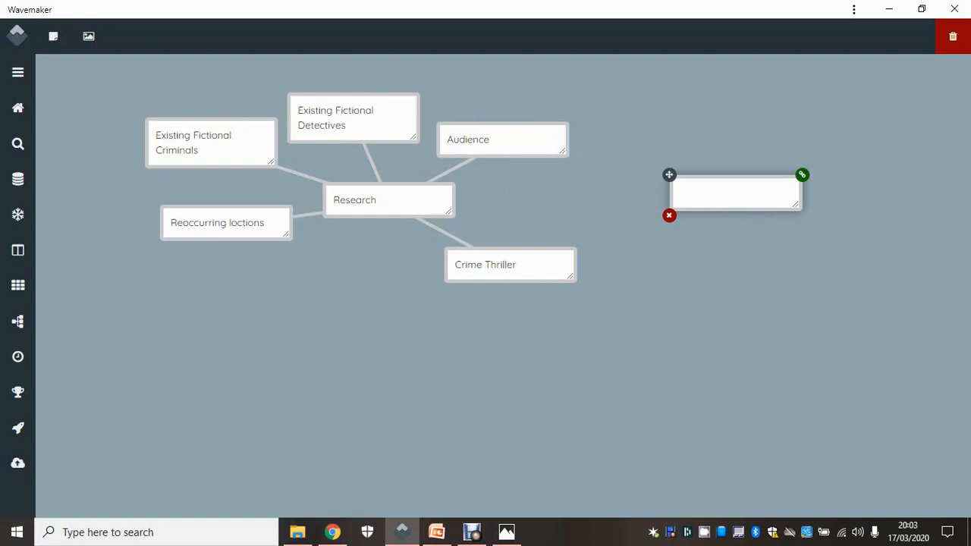
click(728, 192)
text(Structure)
drag(669, 175, 686, 196)
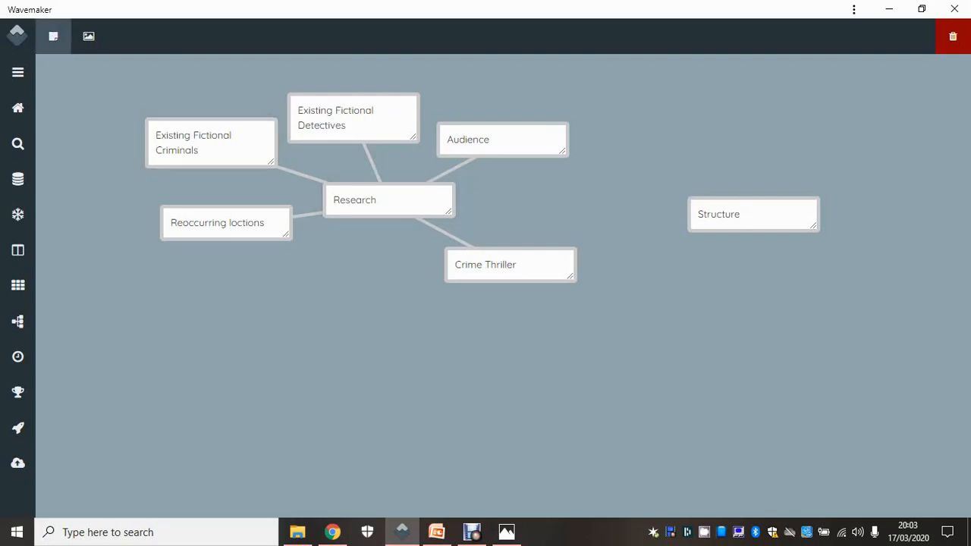
Step: Add an "Existing Media" note above the "Existing Fictional Criminals" note and link it to "Research"
click(53, 35)
click(137, 93)
text(Existing Medi)
text(a)
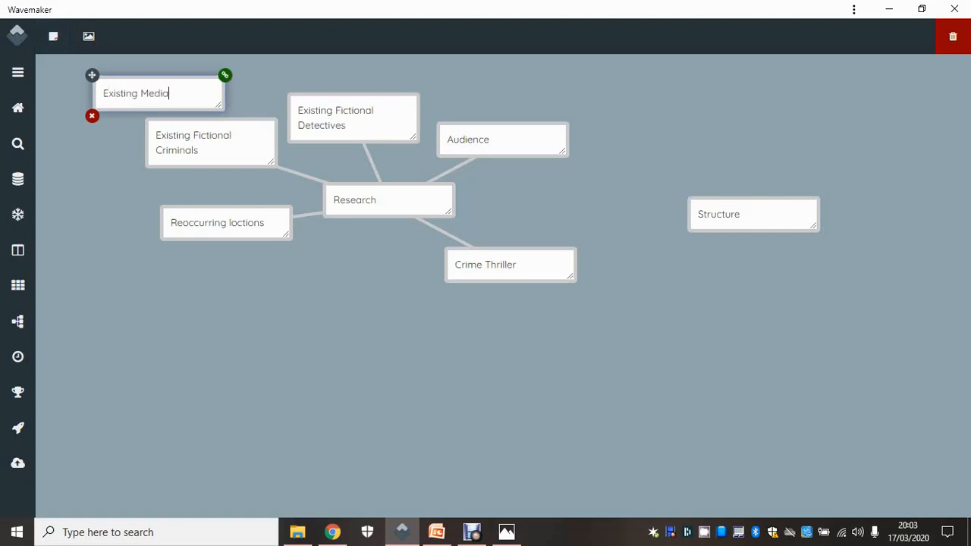
drag(92, 75, 140, 70)
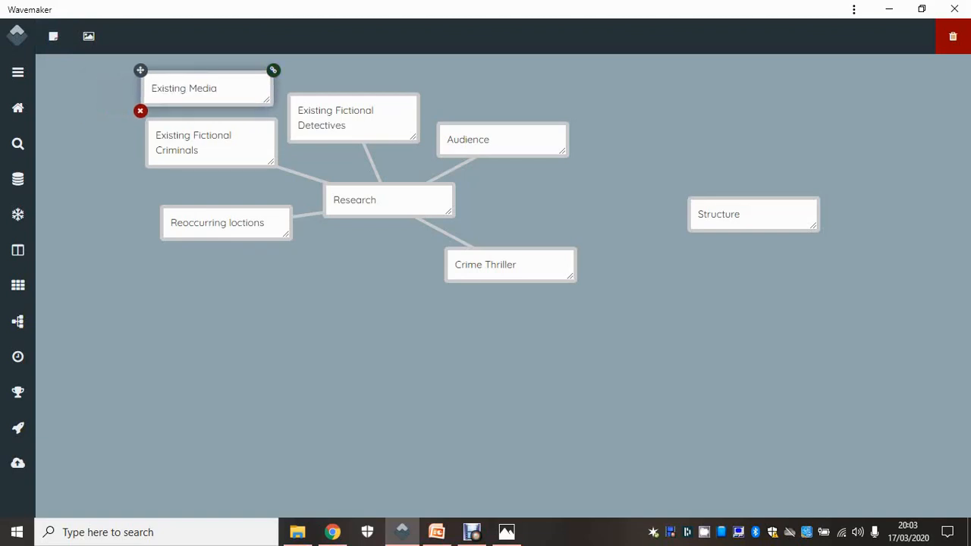
click(273, 69)
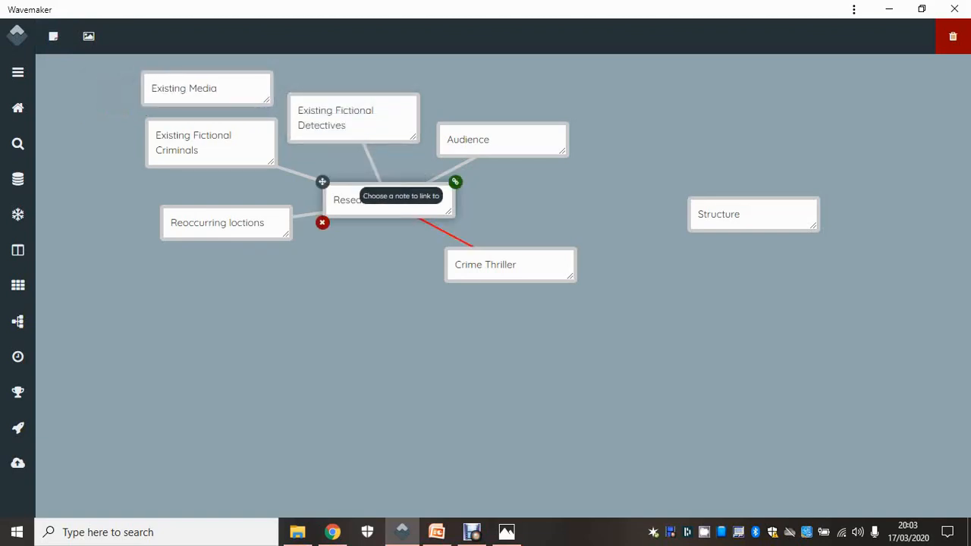
click(448, 198)
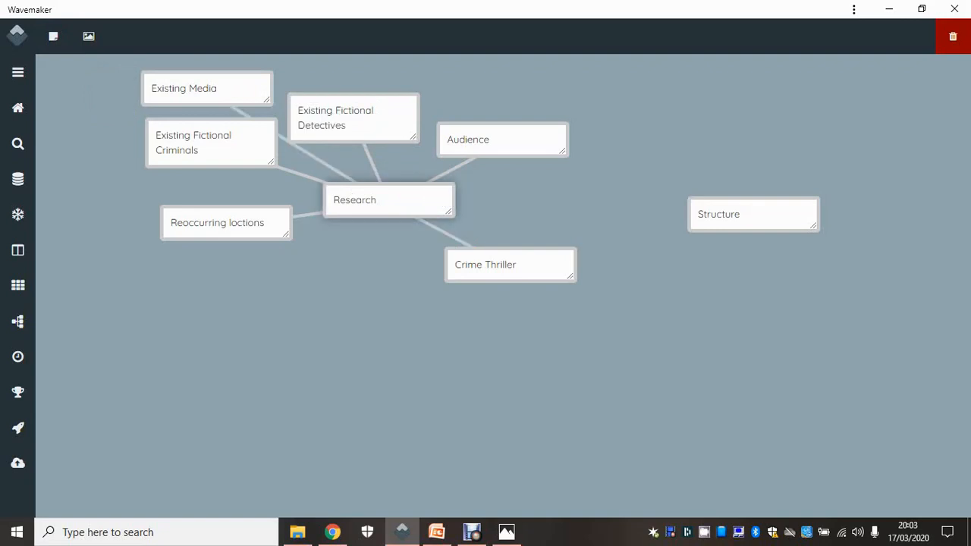
Step: Correct the misspelled "loctions" to "locations" in the "Reoccurring" note linked to "Research"
click(265, 223)
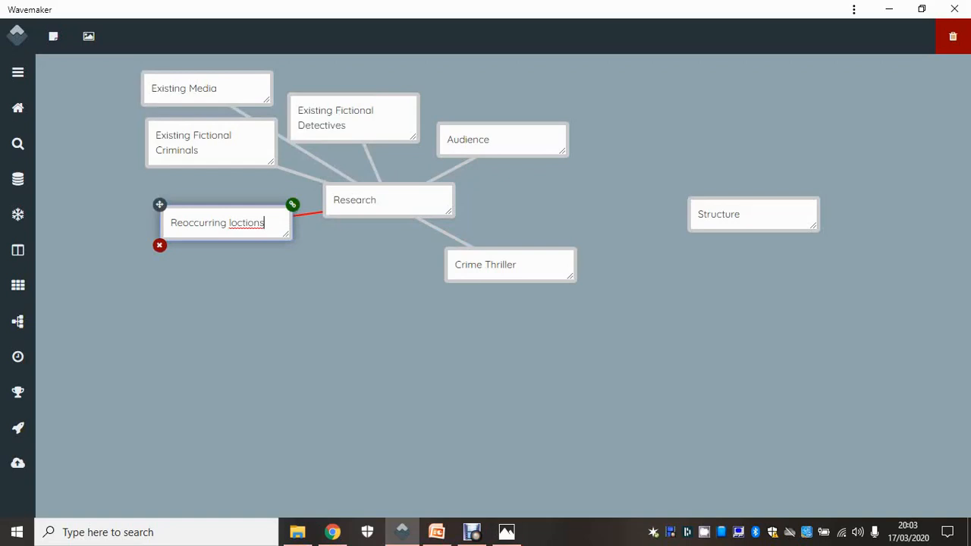
click(246, 223)
right_click(247, 222)
click(277, 253)
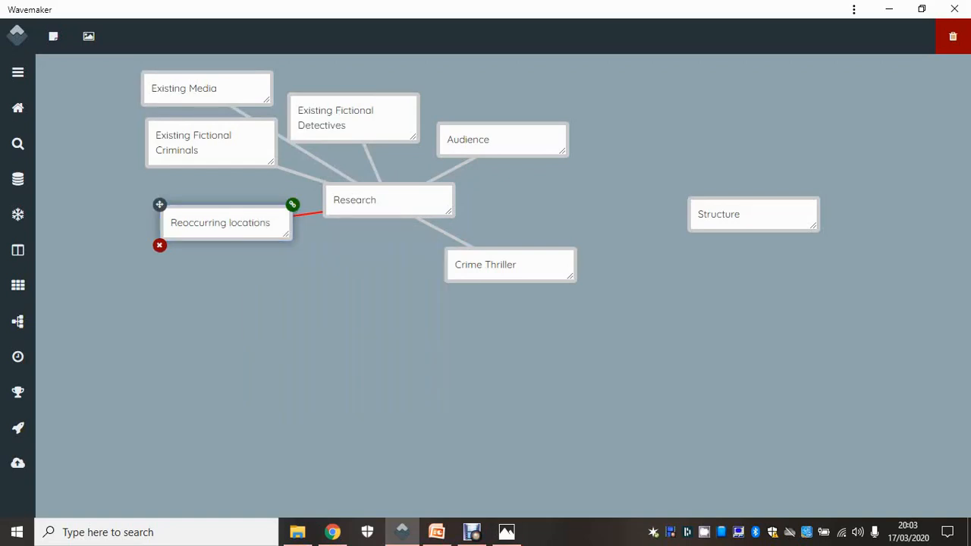
Step: Fix the spelling in the "Reoccurring locations" note and move the note slightly closer to the lower left of "Research"
click(274, 275)
click(231, 223)
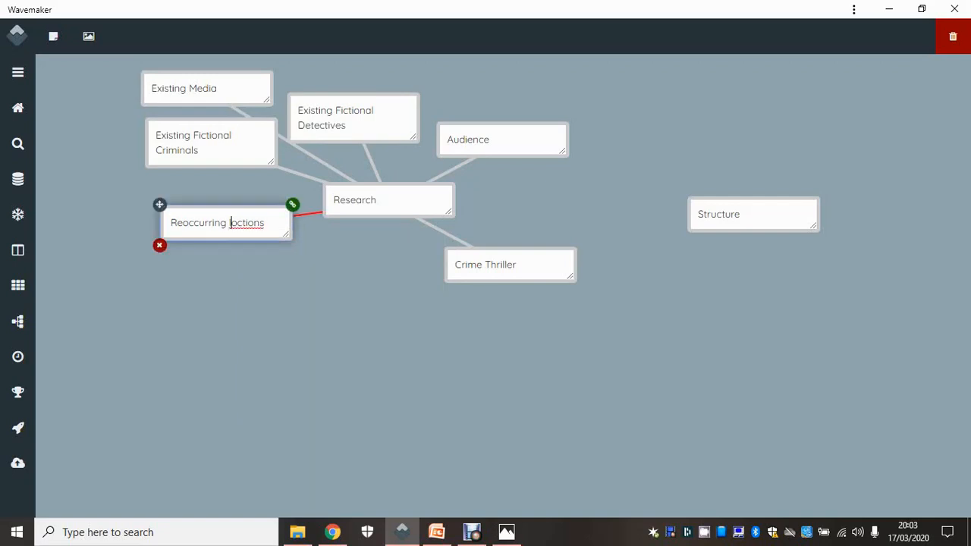
click(243, 223)
text(a)
click(265, 274)
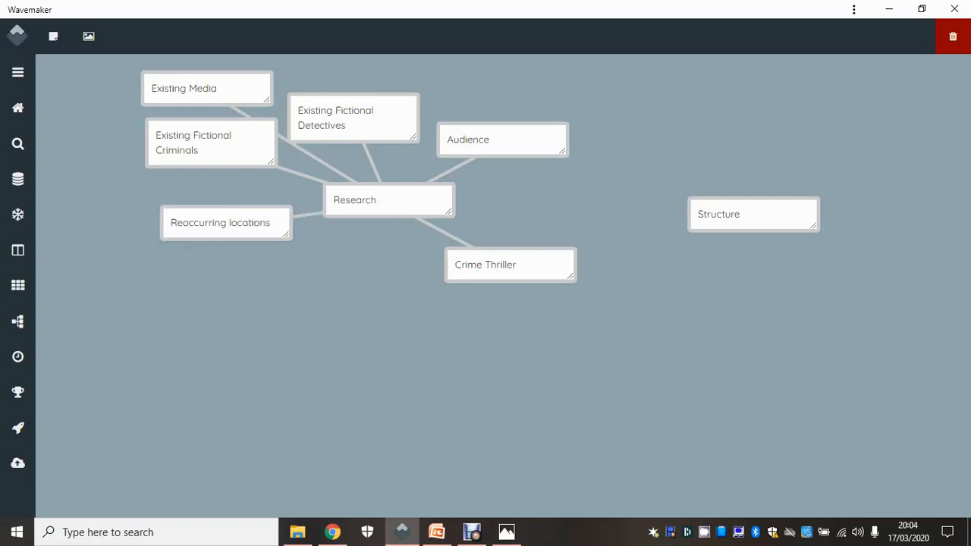
drag(159, 204, 176, 223)
Step: Space out the "Existing Fictional Criminals" and "Existing Media" notes by moving both lower on the left side of "Research"
click(154, 133)
mouse_move(144, 104)
mouse_down()
mouse_move(151, 125)
mouse_move(144, 108)
mouse_up()
click(157, 150)
click(144, 118)
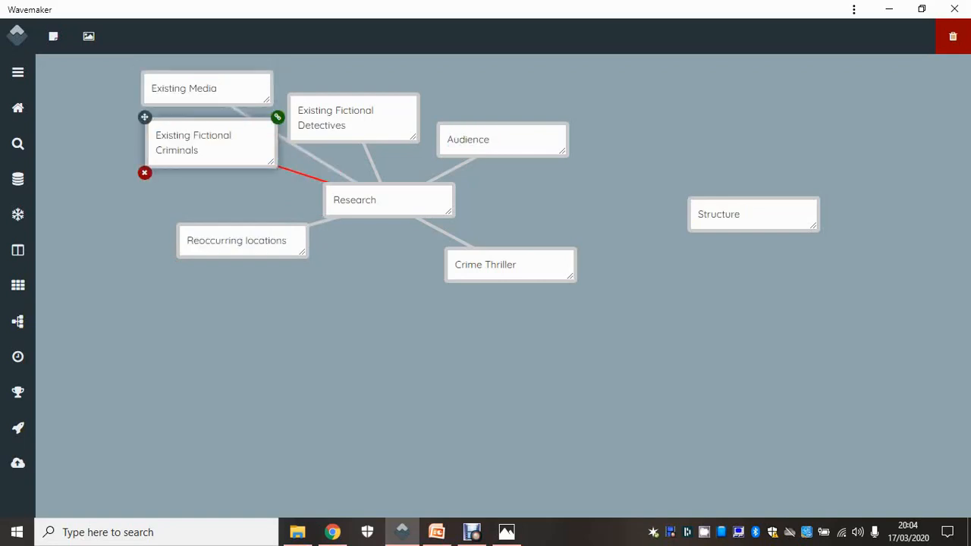
click(145, 103)
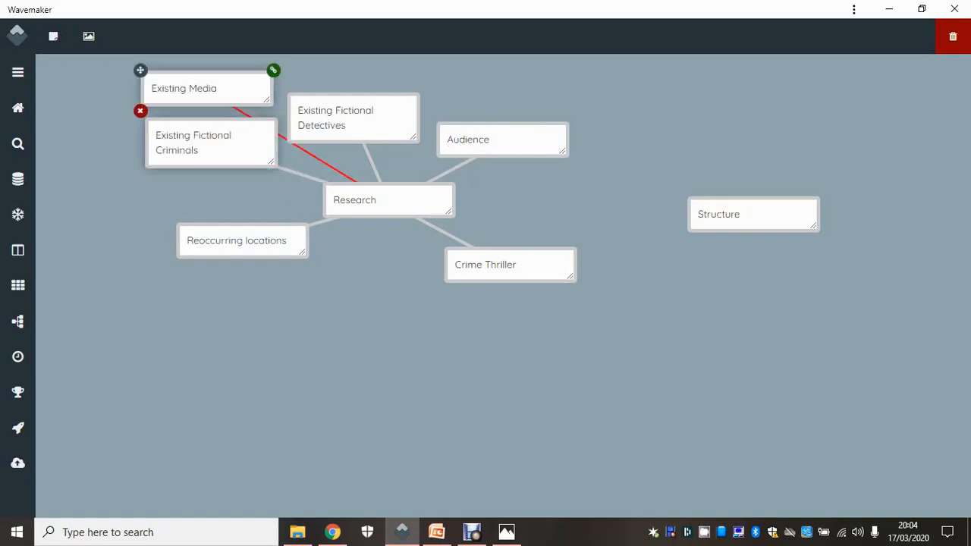
click(154, 132)
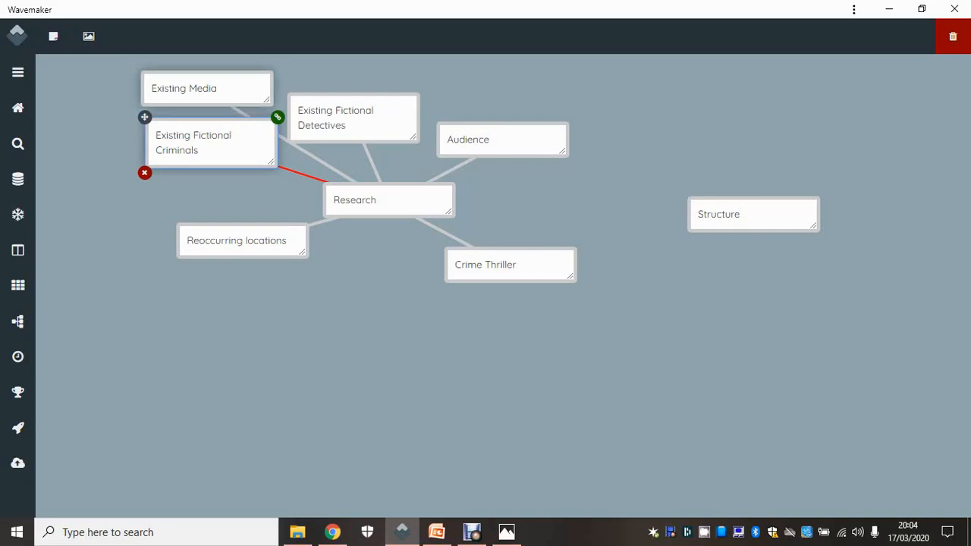
drag(144, 117, 142, 162)
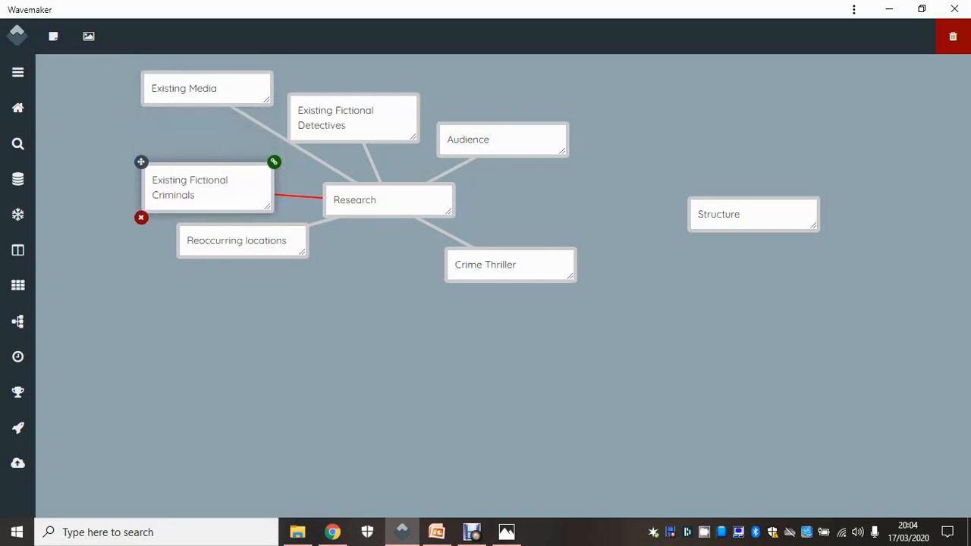
click(152, 88)
drag(140, 69, 141, 110)
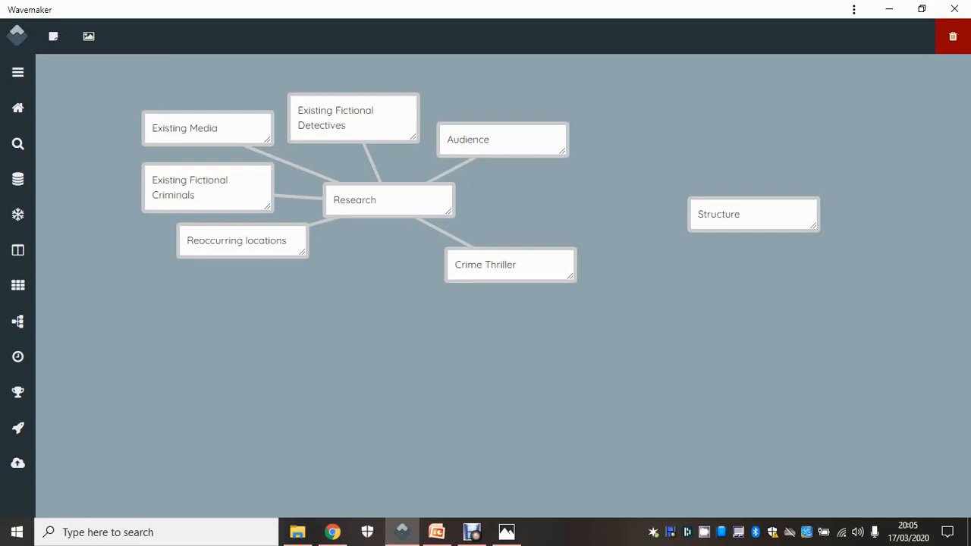
Step: Link the "Structure" note to the "Crime Thriller" note
click(711, 214)
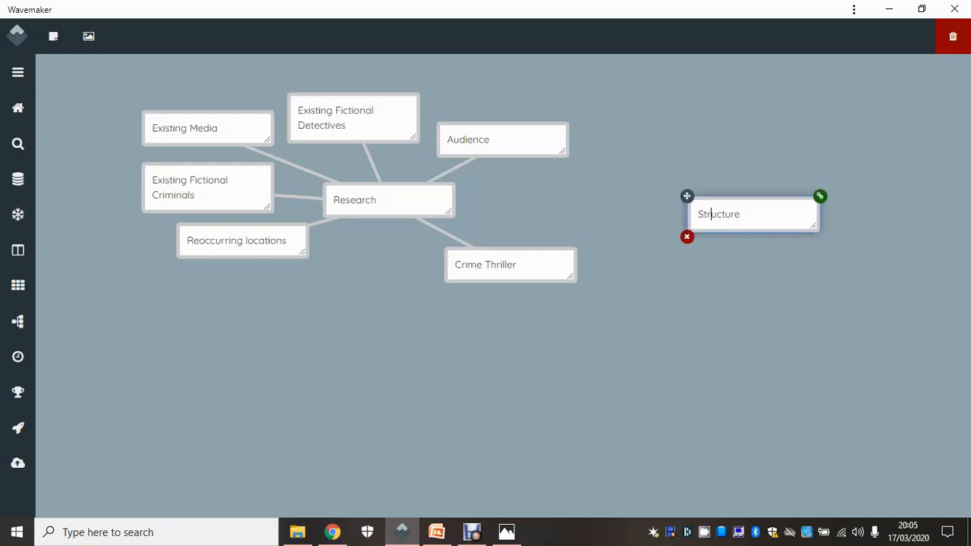
click(820, 196)
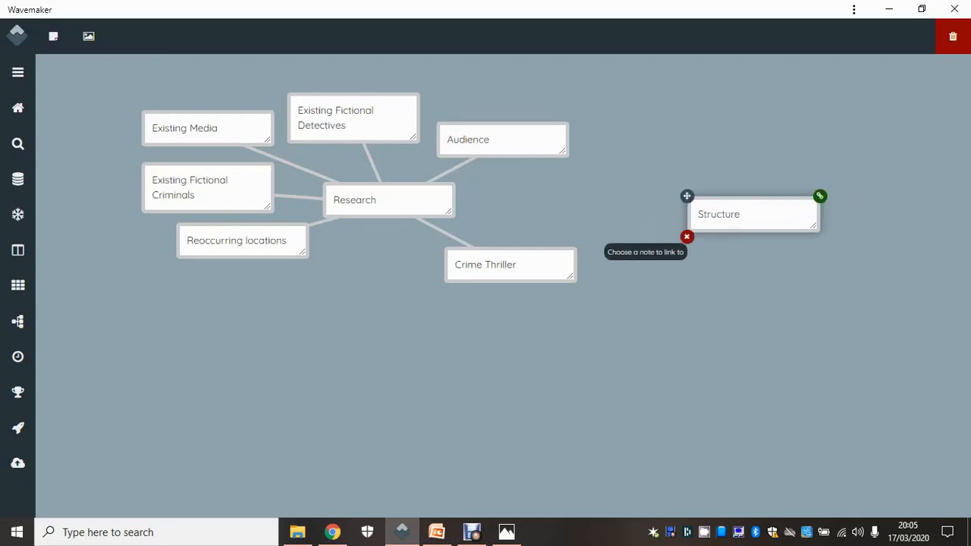
click(551, 263)
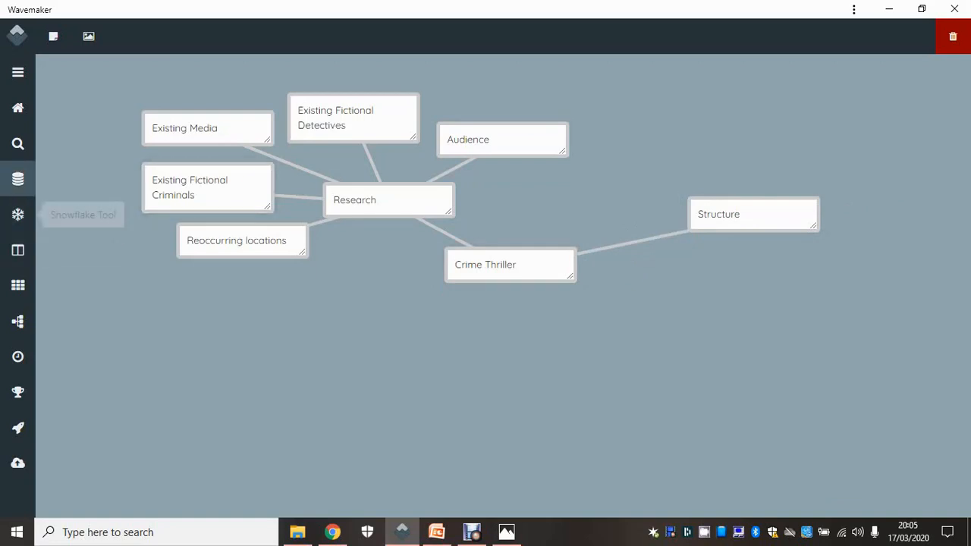
Step: Add a blank note to the upper right of "Structure" and change the "Structure" note's text to "Characters"
click(53, 36)
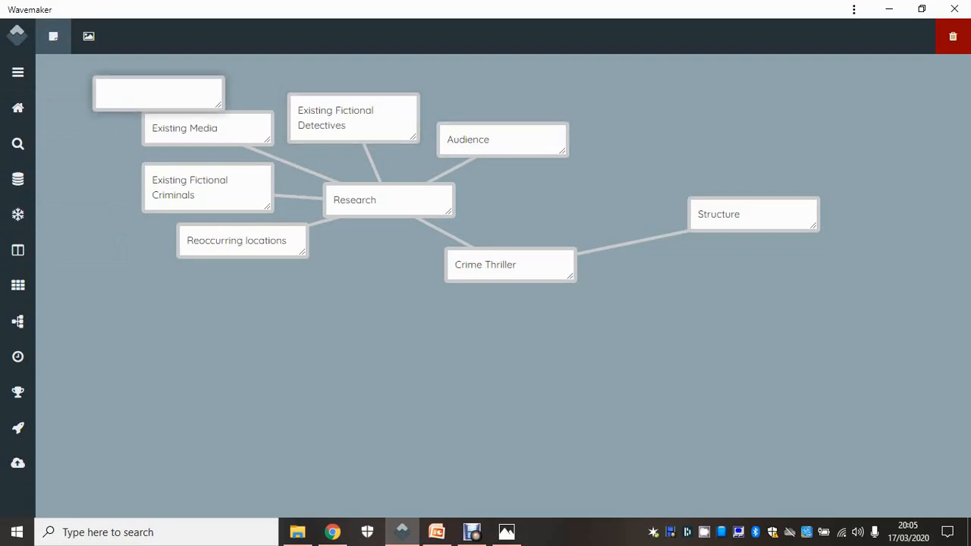
drag(92, 76, 734, 122)
click(725, 215)
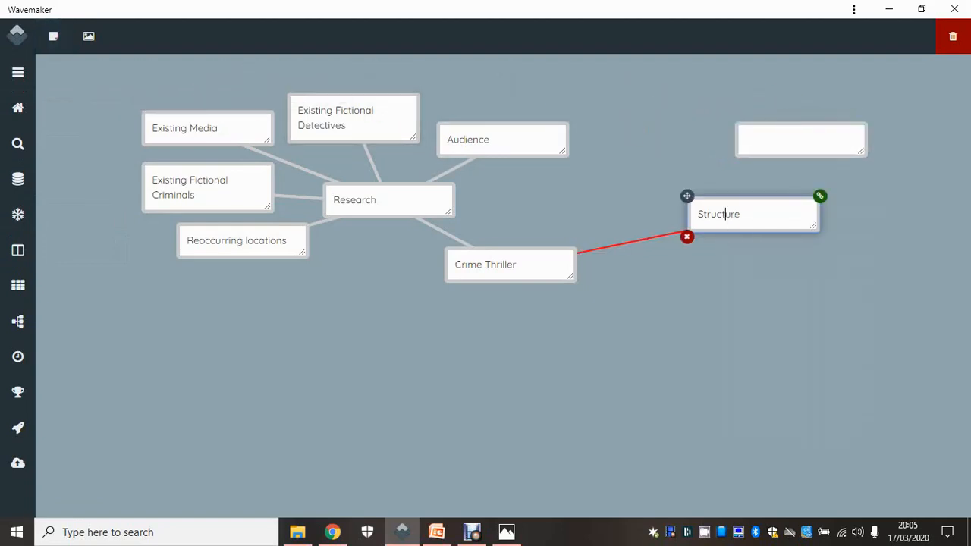
double_click(725, 215)
text(Charcters)
click(734, 254)
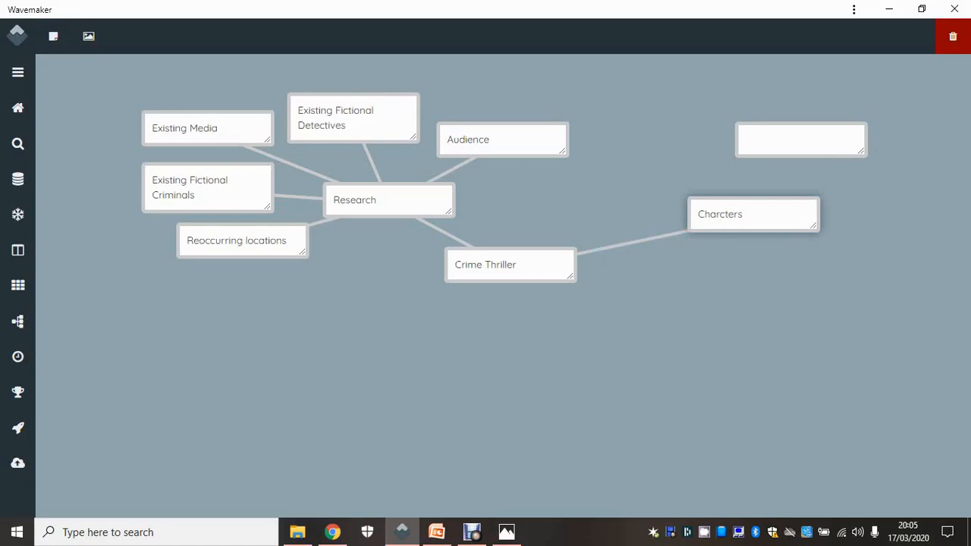
click(733, 214)
text(a)
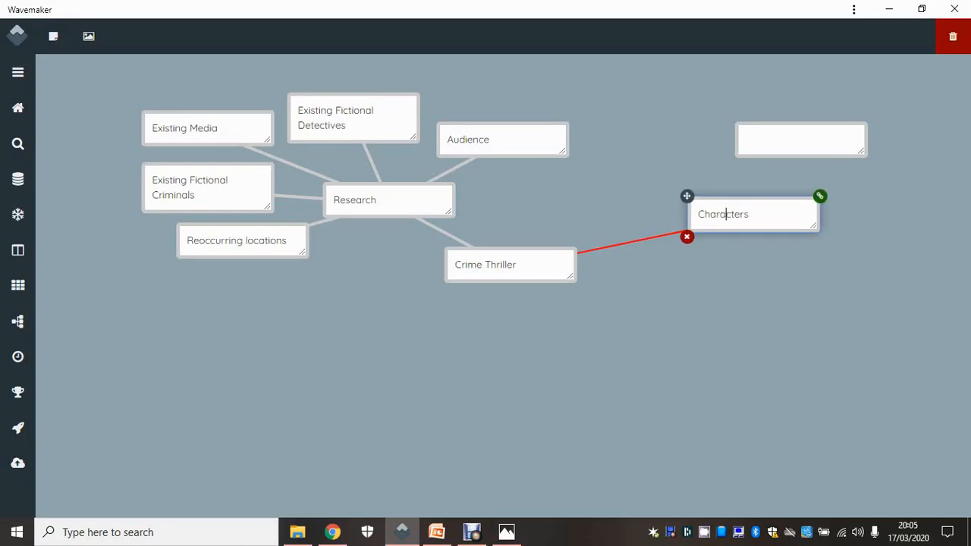
Step: Label the blank note "Female Detective" and link it to "Characters"
click(800, 139)
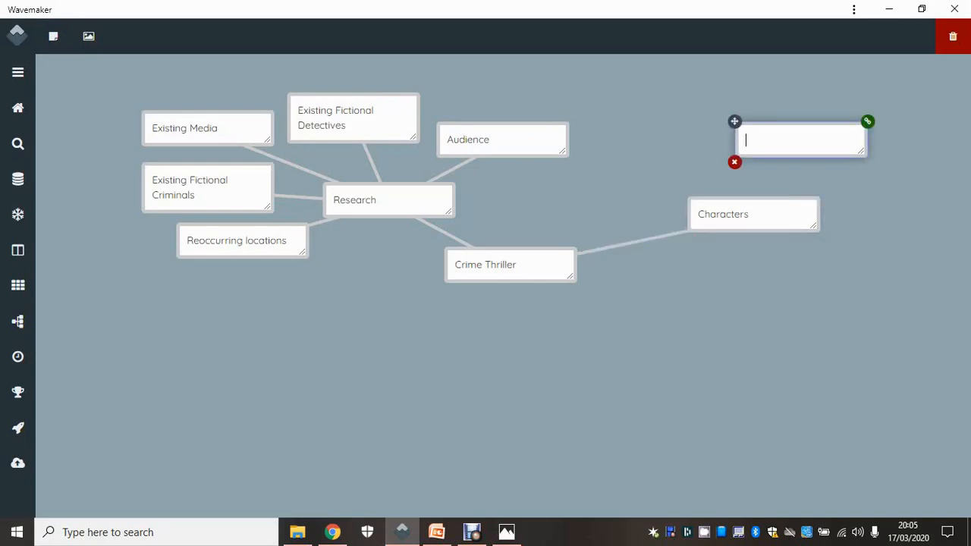
text(Female Detective)
click(808, 216)
click(797, 141)
click(781, 304)
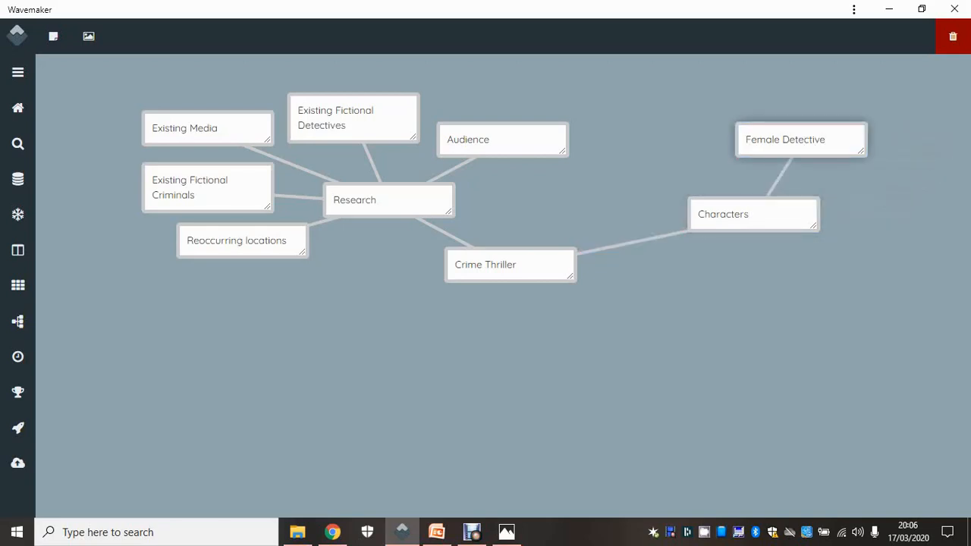
Step: Move the "Characters" and "Female Detective" notes left, closer to "Crime Thriller"
click(781, 215)
drag(686, 197, 619, 191)
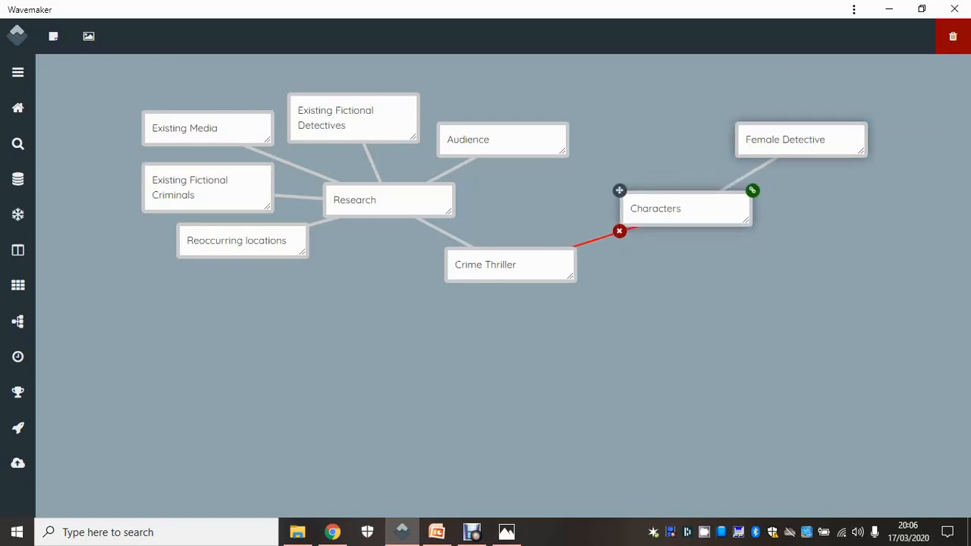
click(765, 139)
drag(766, 140, 693, 132)
click(713, 303)
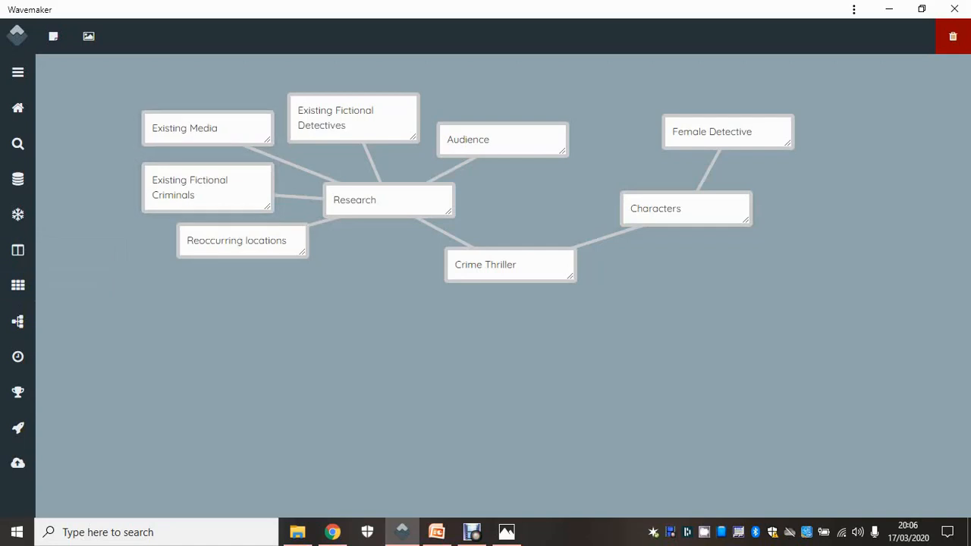
Step: Add a "Female Criminal" note to the right of "Characters" and link the two notes
click(53, 35)
drag(92, 75, 777, 162)
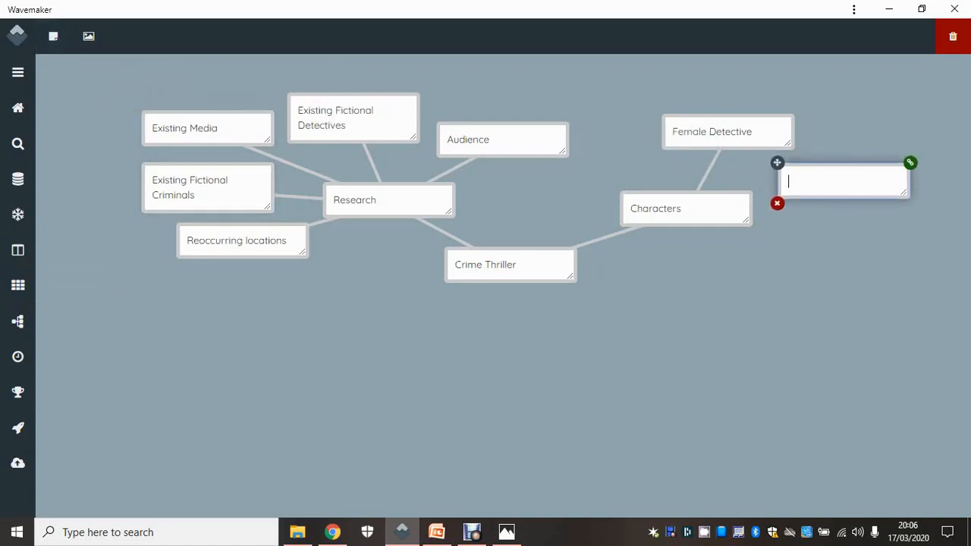
text(Female)
text( Killer)
key(BackSpace)
key(BackSpace)
key(BackSpace)
key(BackSpace)
key(BackSpace)
key(BackSpace)
text(Crom)
key(BackSpace)
text(iminal)
click(910, 162)
click(686, 209)
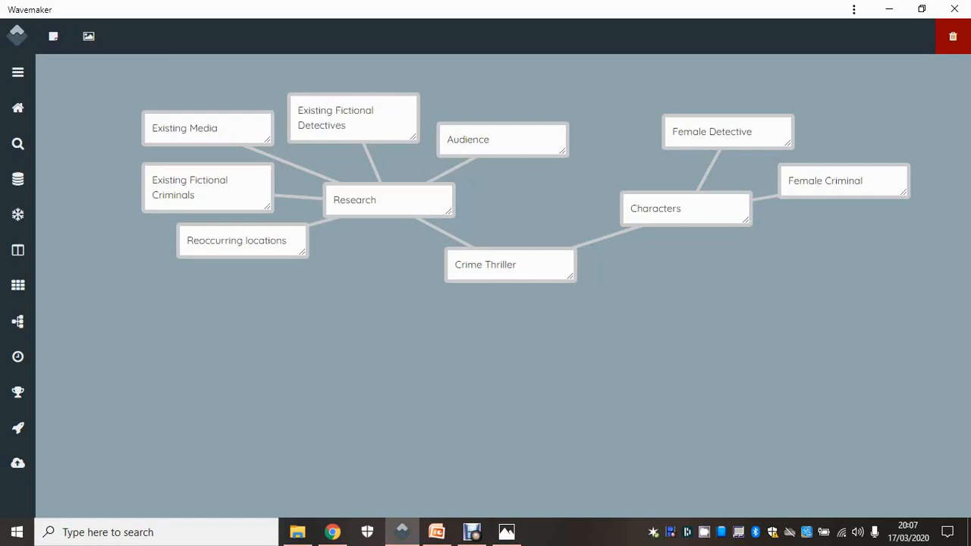
Step: Move the "Characters", "Female Detective" and "Female Criminal" notes higher, keeping both character notes spread out above "Characters"
click(685, 209)
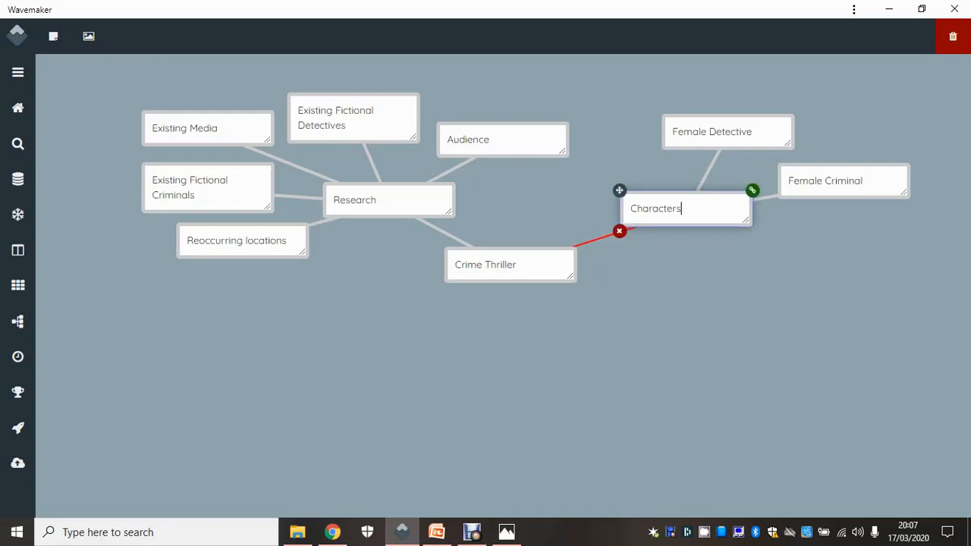
drag(619, 190, 628, 157)
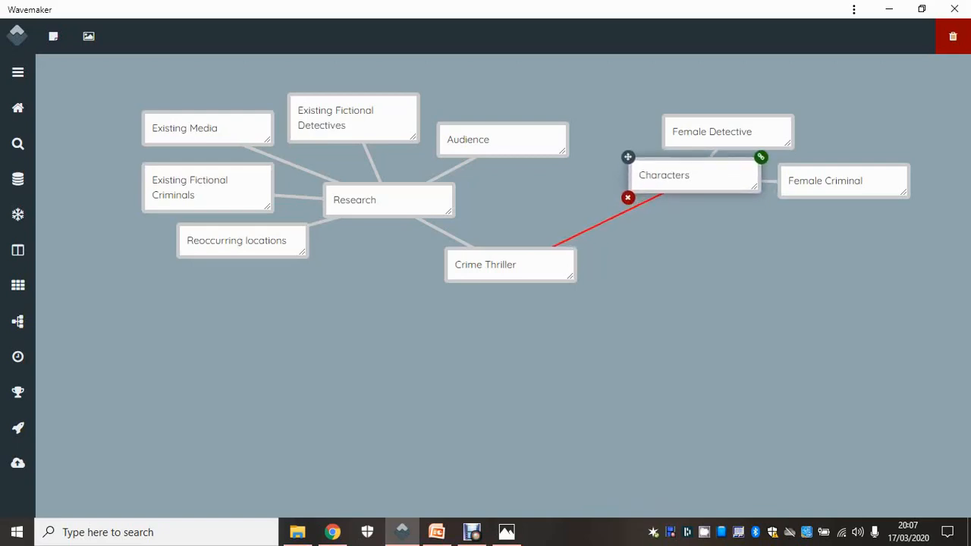
click(671, 134)
drag(662, 113, 662, 83)
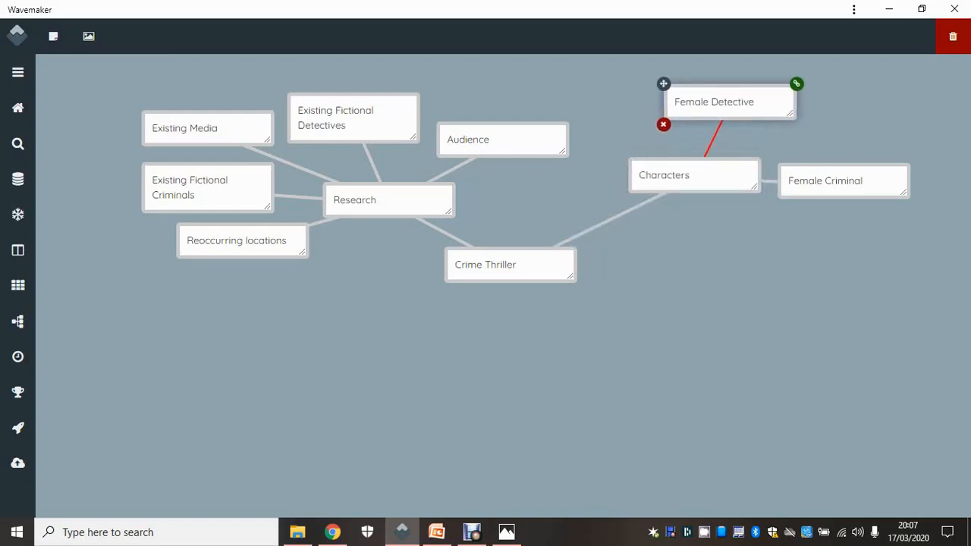
drag(866, 181, 810, 106)
click(713, 175)
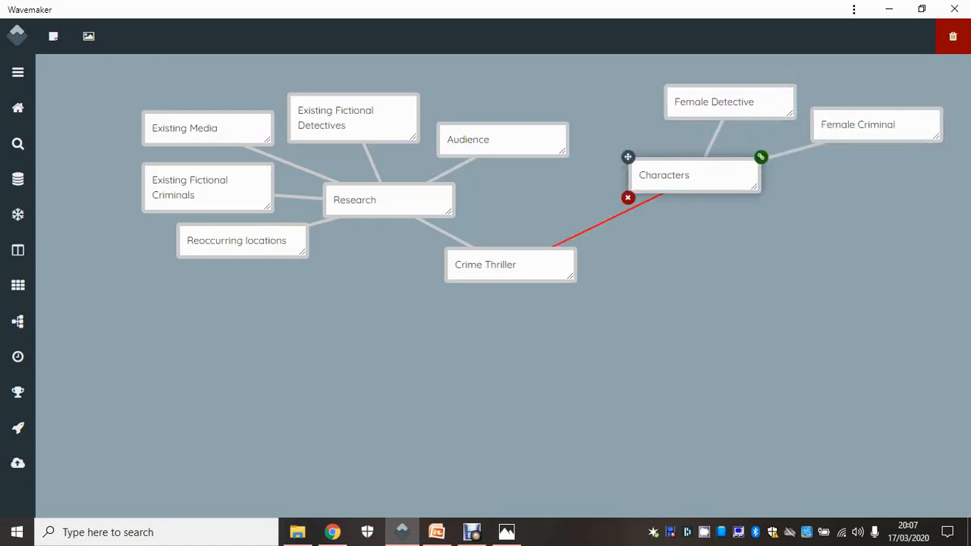
Step: Add a "Structure" note to the lower right of "Crime Thriller" and link it to "Crime Thriller"
click(523, 265)
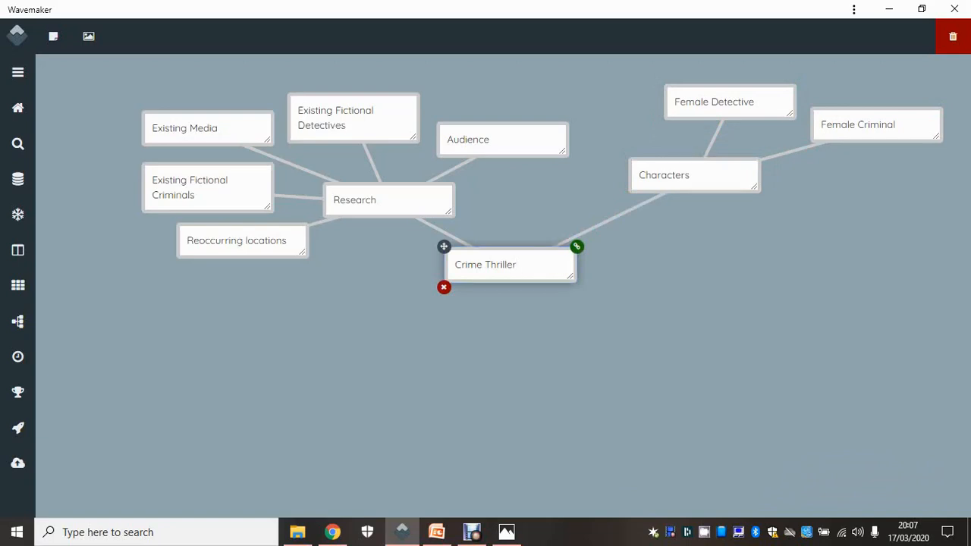
click(53, 35)
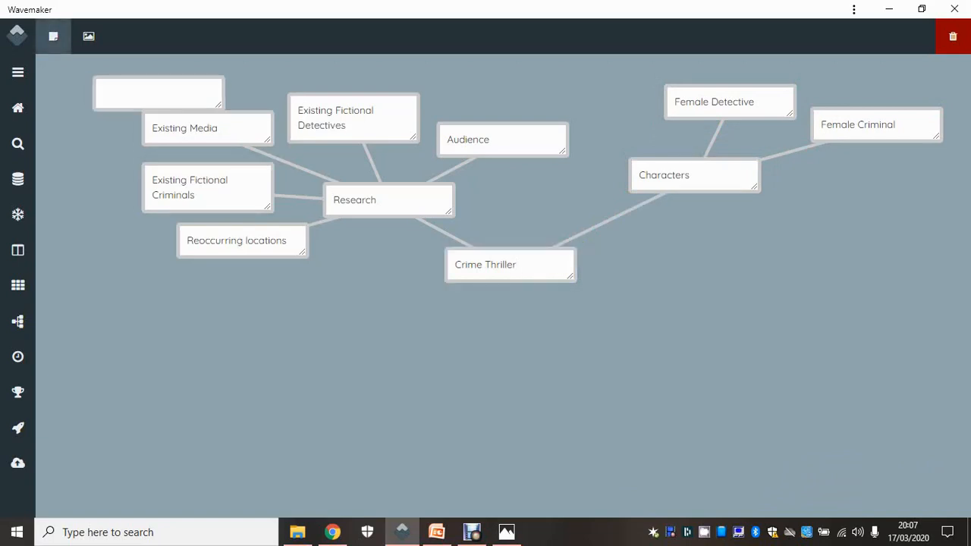
drag(93, 75, 601, 304)
click(659, 322)
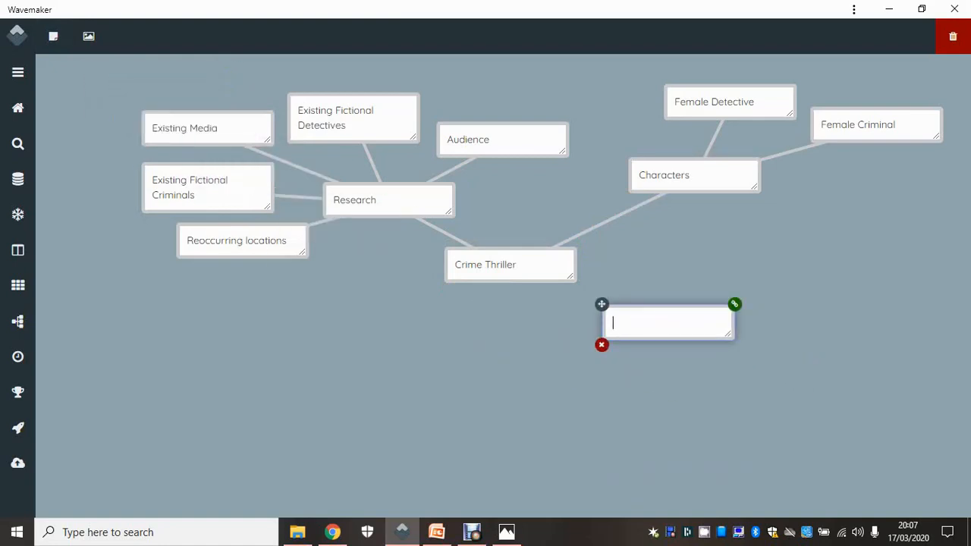
click(734, 304)
click(573, 261)
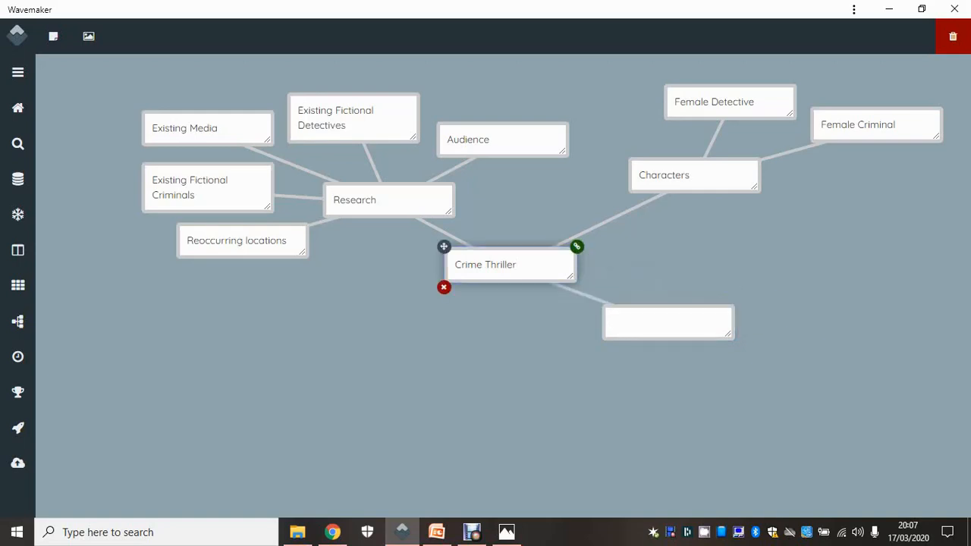
click(660, 323)
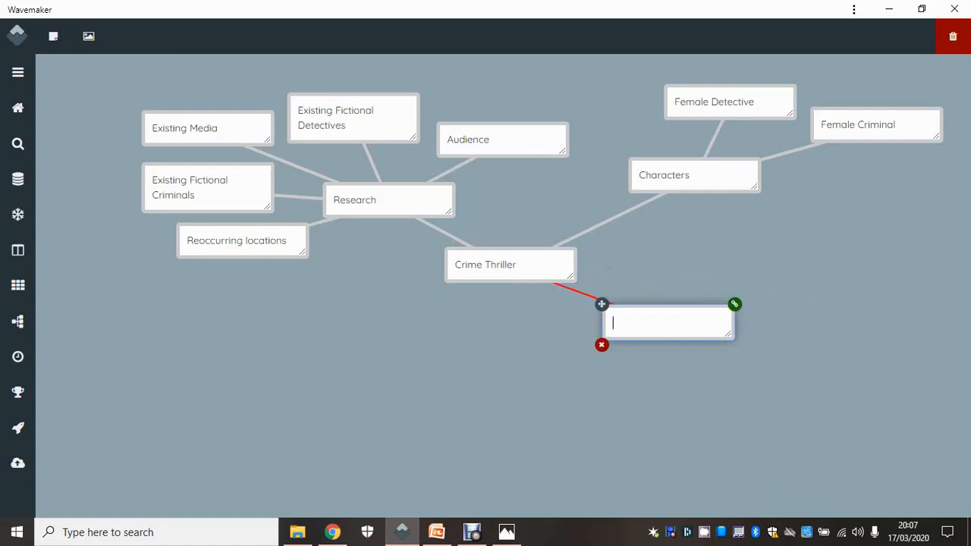
text(Structure)
click(675, 395)
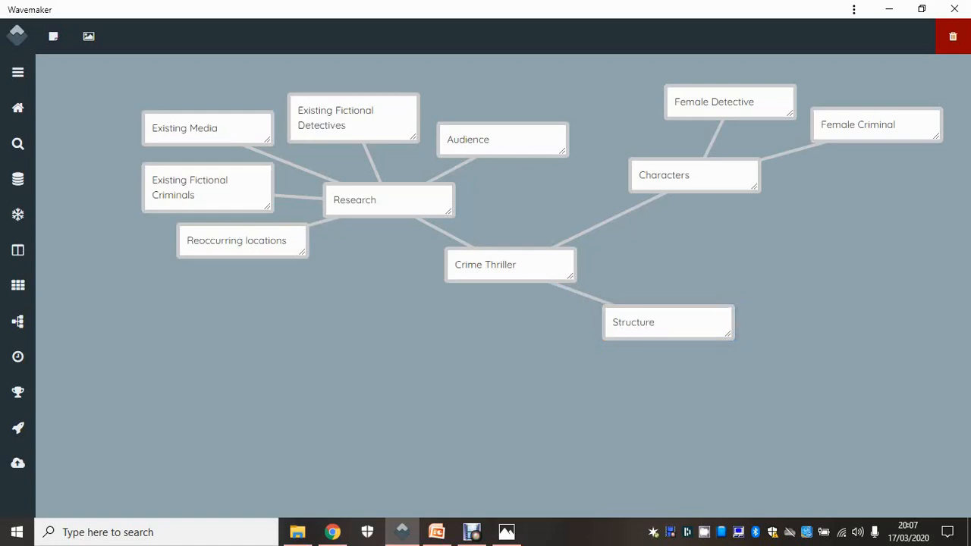
Step: Add a "Detective's perspective" note to the upper right of "Structure" and link it to "Structure"
click(669, 322)
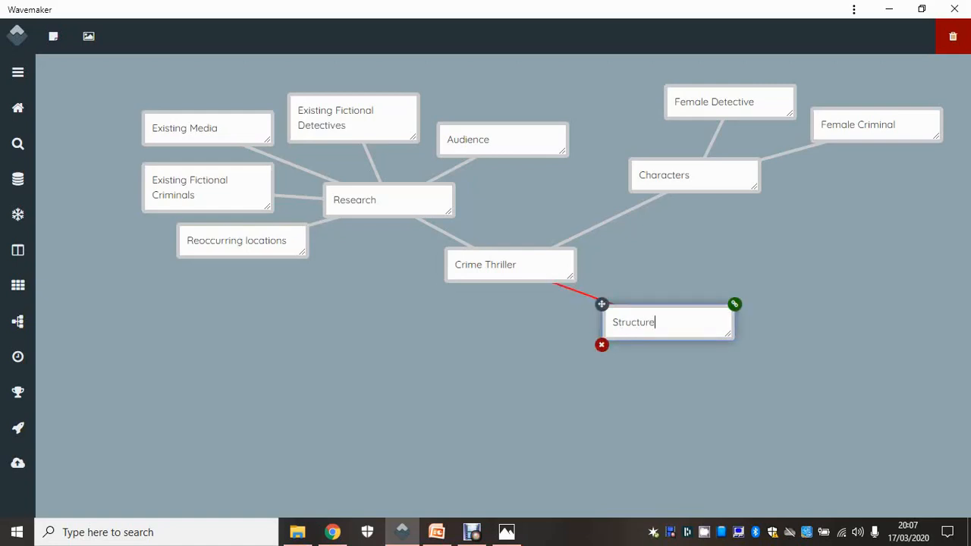
click(53, 36)
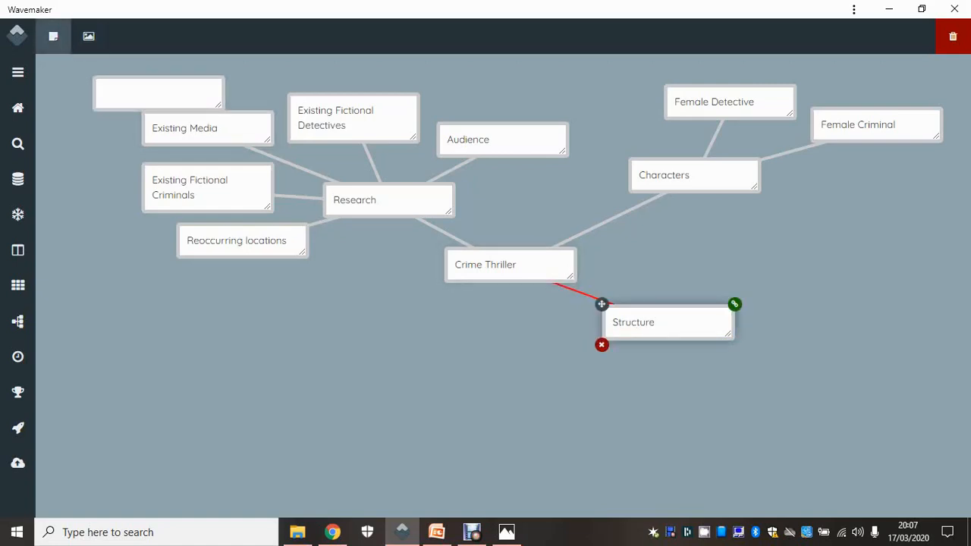
click(158, 93)
drag(94, 76, 279, 103)
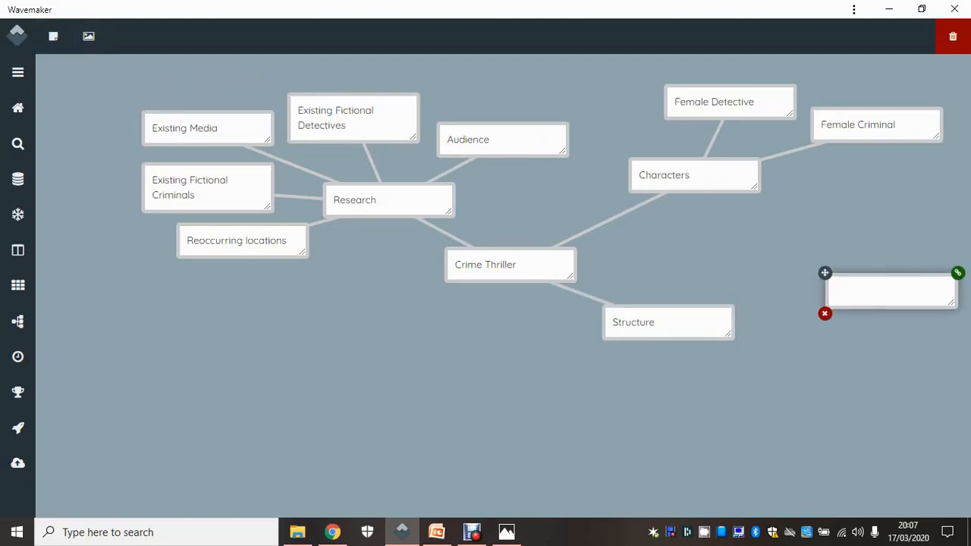
drag(825, 273, 748, 253)
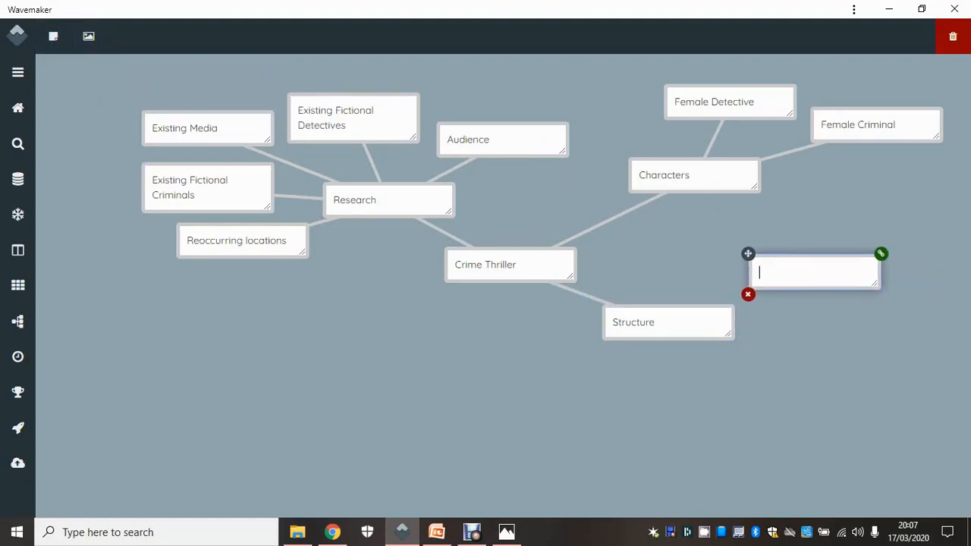
text(Detective's perspective)
click(880, 253)
click(683, 325)
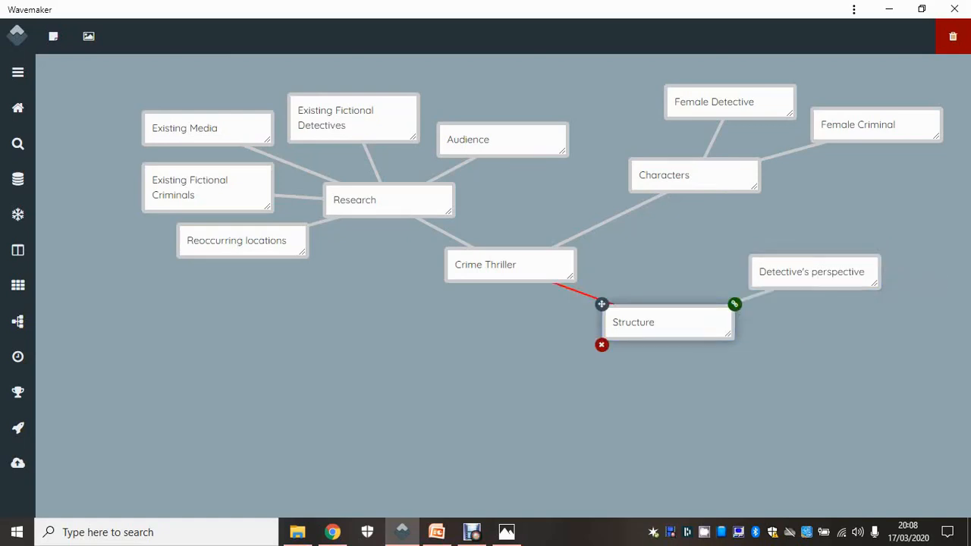
Step: Move the "Structure" note slightly higher, closer to the "Crime Thriller" note
click(683, 325)
drag(601, 305, 584, 283)
click(618, 301)
drag(584, 282, 595, 283)
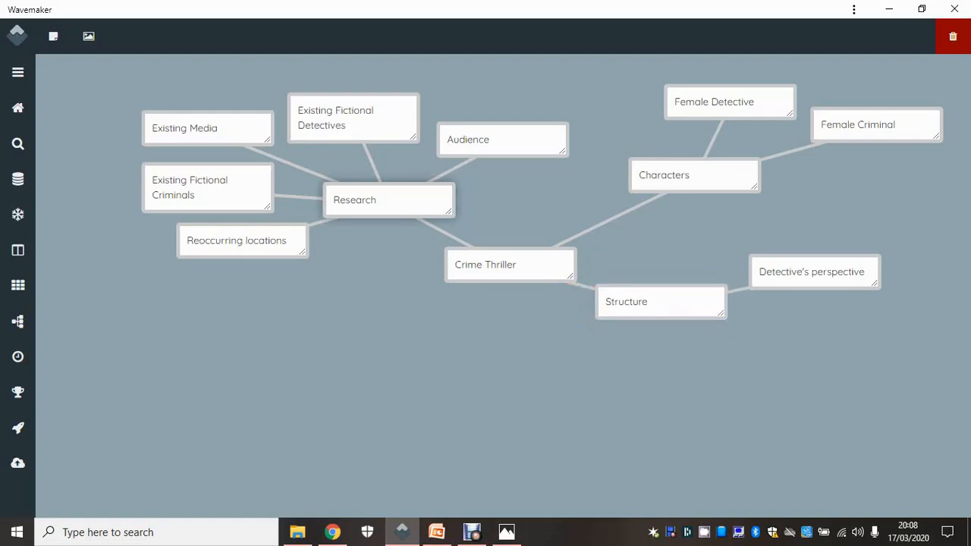
Step: Add a "More than 1 crime committed in novel/episode" note below "Detective's perspective" and link it to "Structure"
click(53, 36)
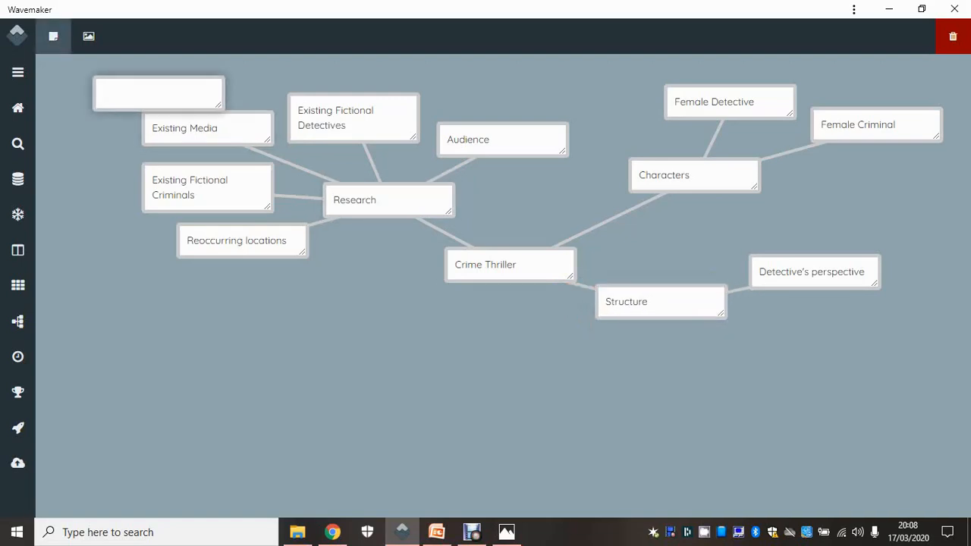
drag(92, 75, 755, 310)
click(788, 330)
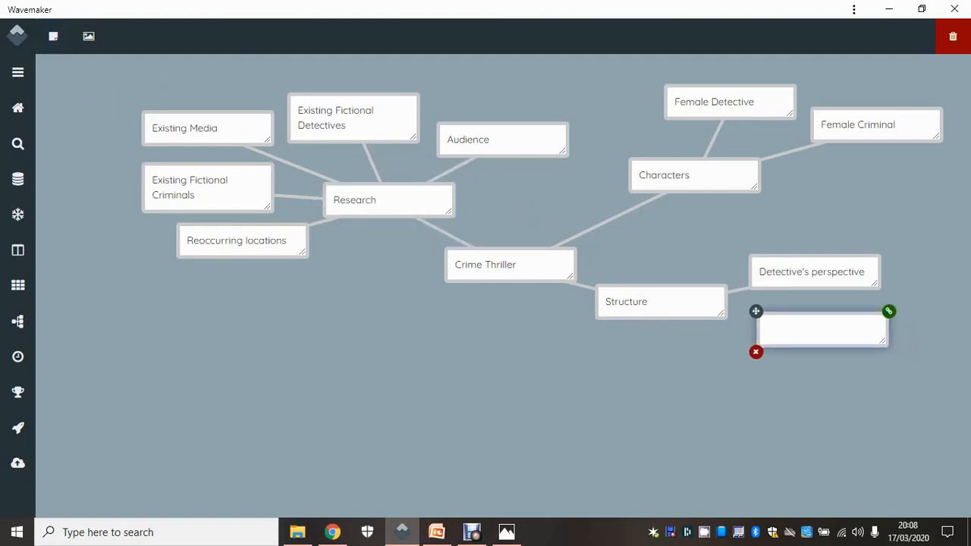
text(More than 1 crime commited)
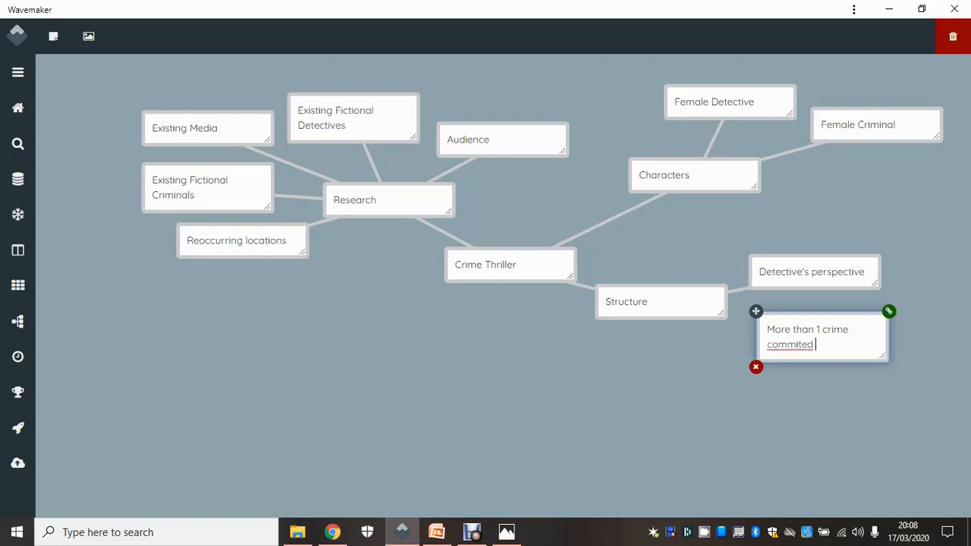
right_click(767, 345)
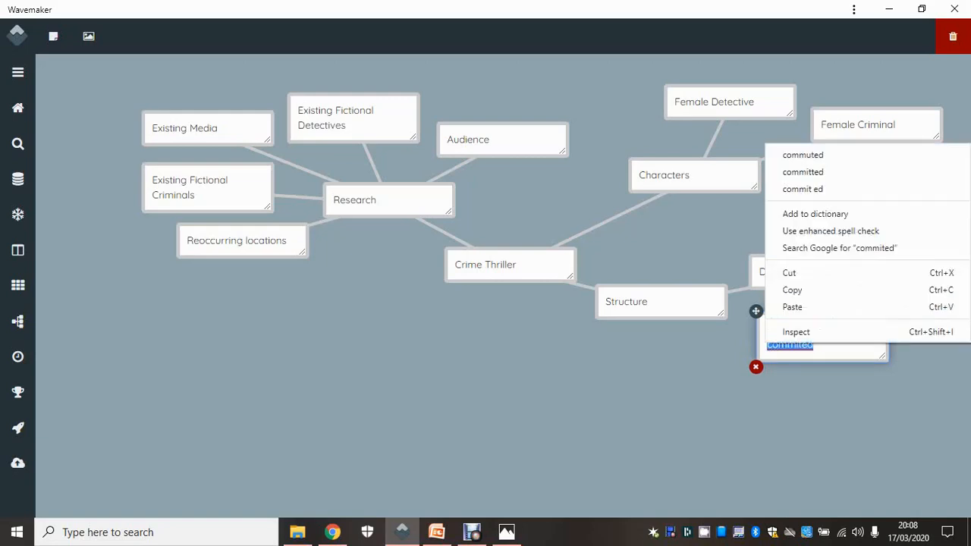
click(803, 171)
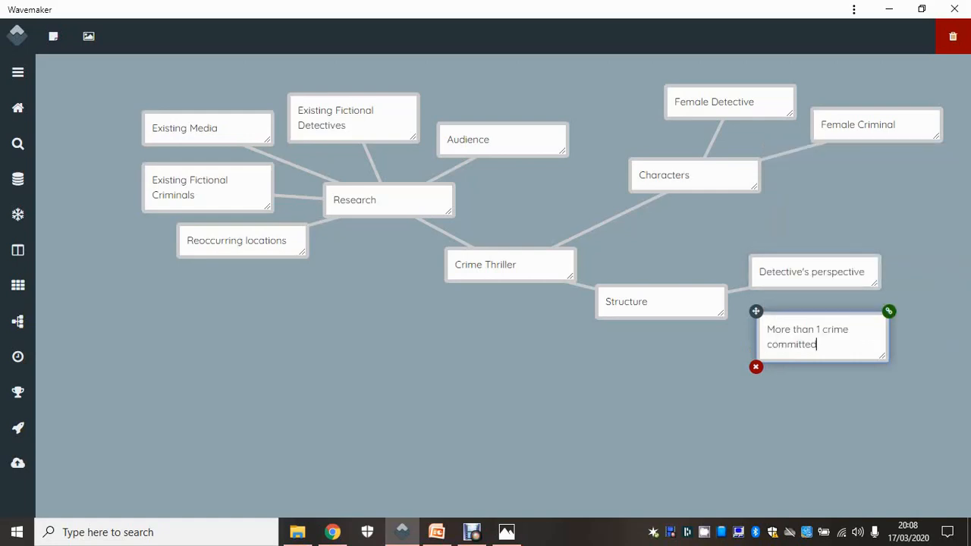
text(in novel/episode)
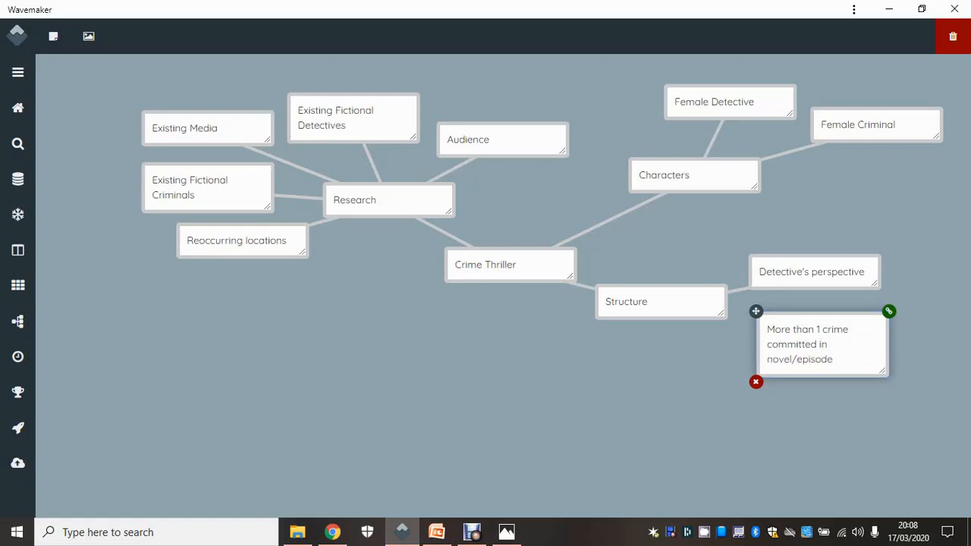
click(888, 310)
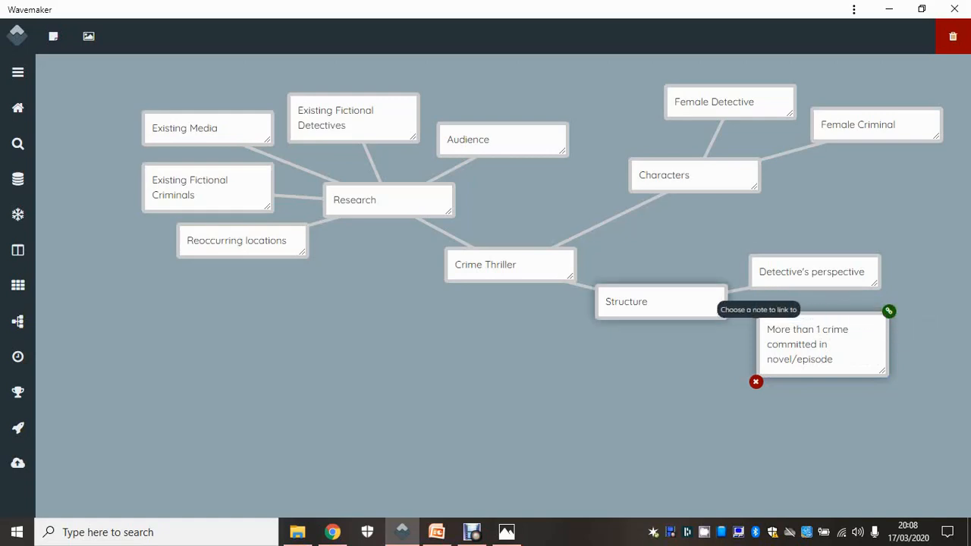
click(709, 295)
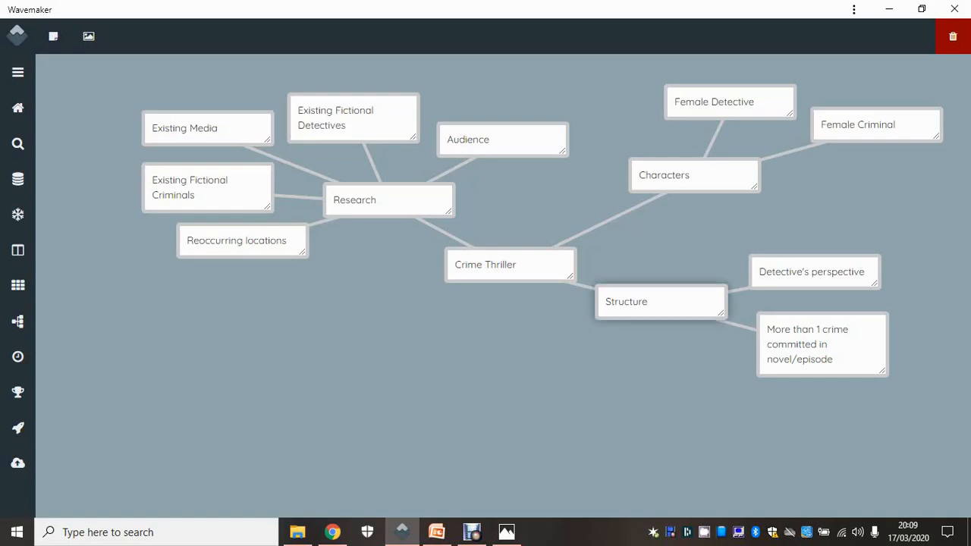
click(606, 302)
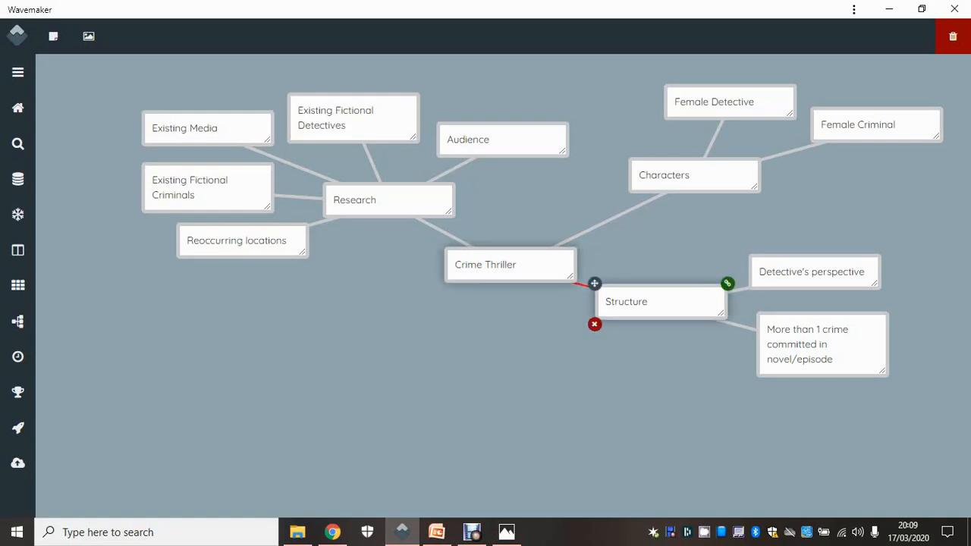
click(519, 265)
click(534, 327)
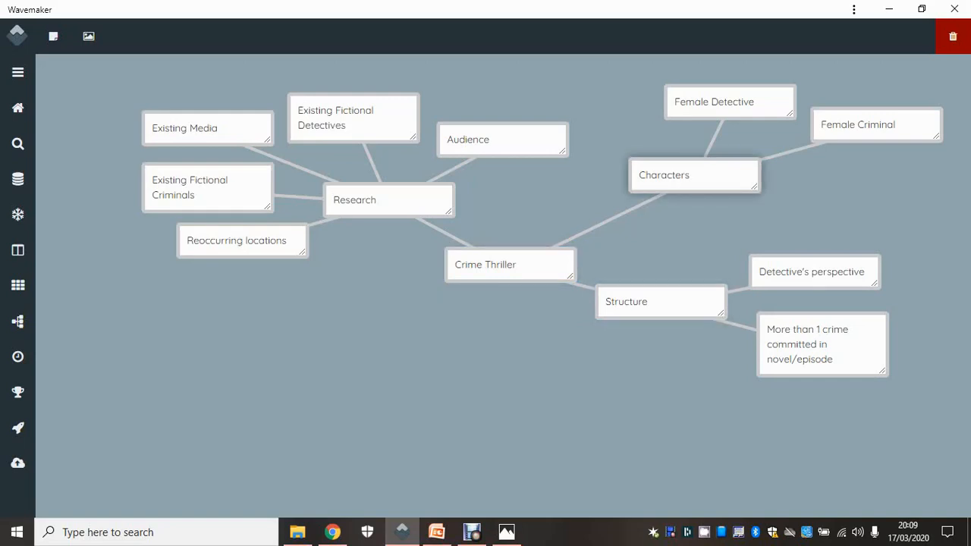
click(705, 175)
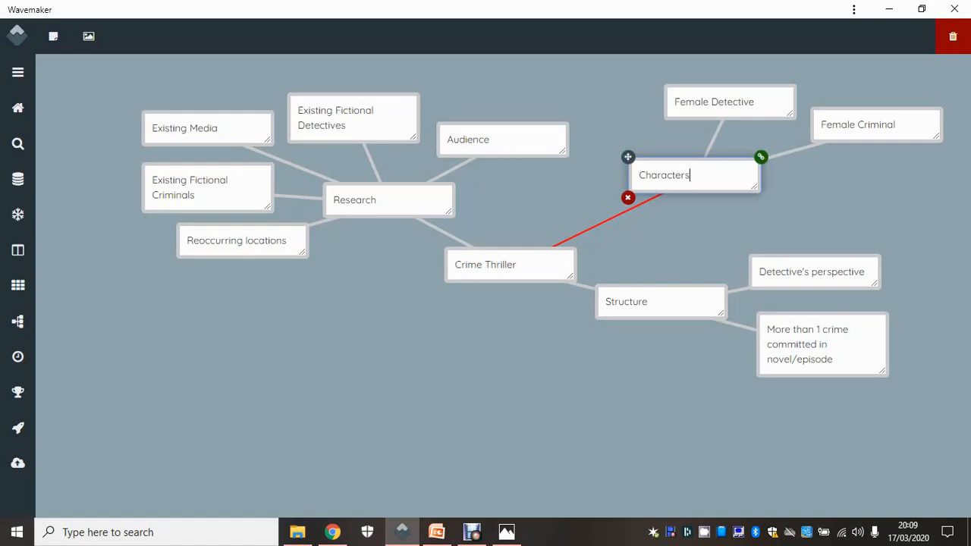
Step: Add a "Propp's Theory" note to the right of "Characters", below "Female Criminal", and link it to "Characters"
click(53, 36)
click(158, 93)
drag(92, 75, 780, 167)
click(793, 186)
text(Prop)
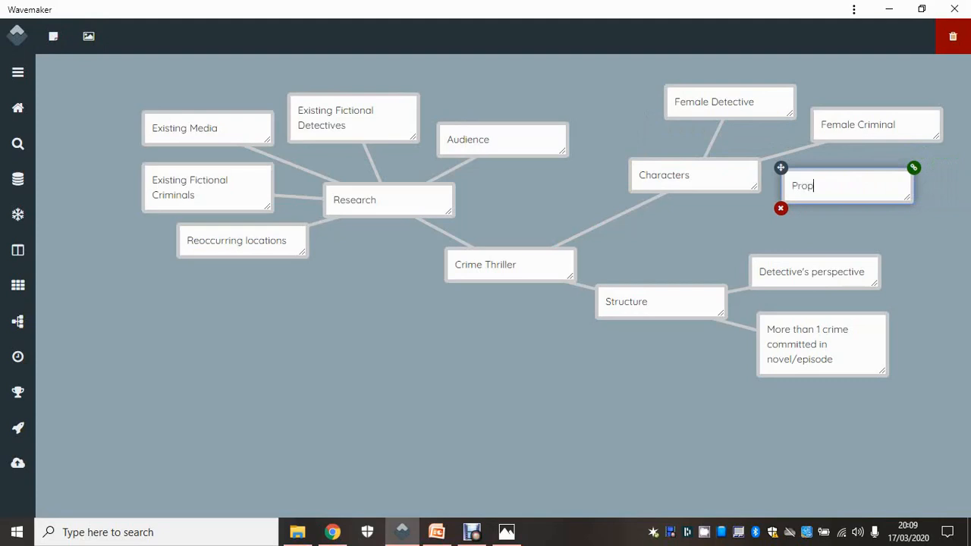
text(p's Theory)
click(914, 168)
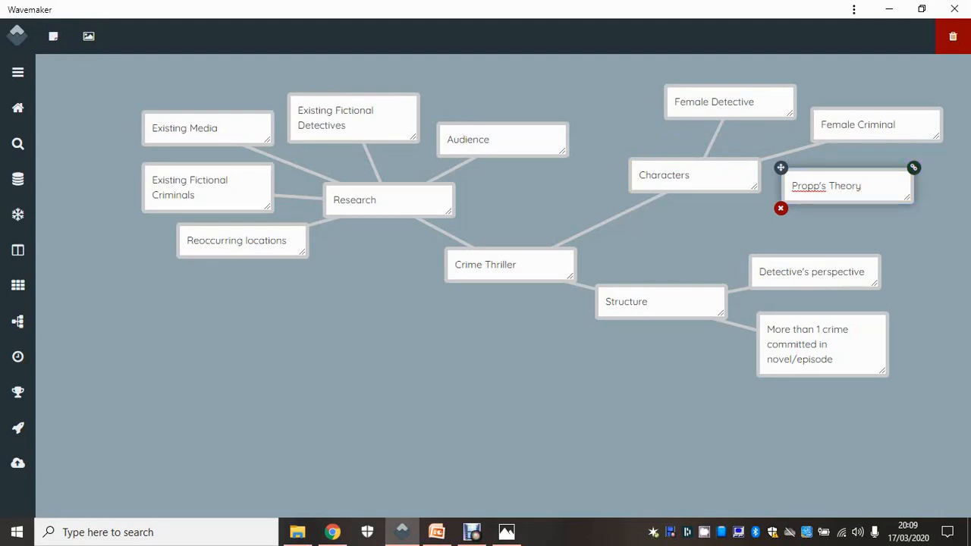
click(747, 177)
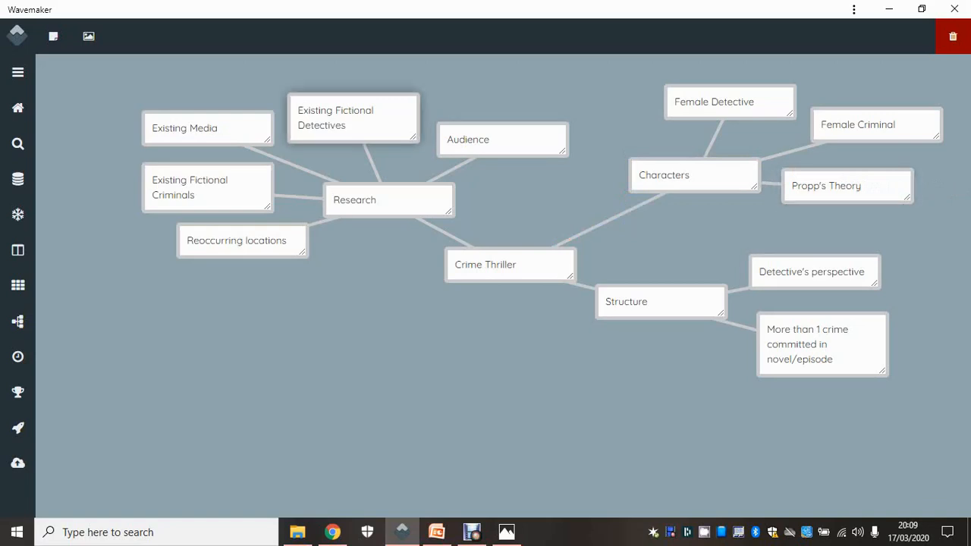
Step: Add a "Hero's Journey" note below "Structure" and link the two notes
click(53, 36)
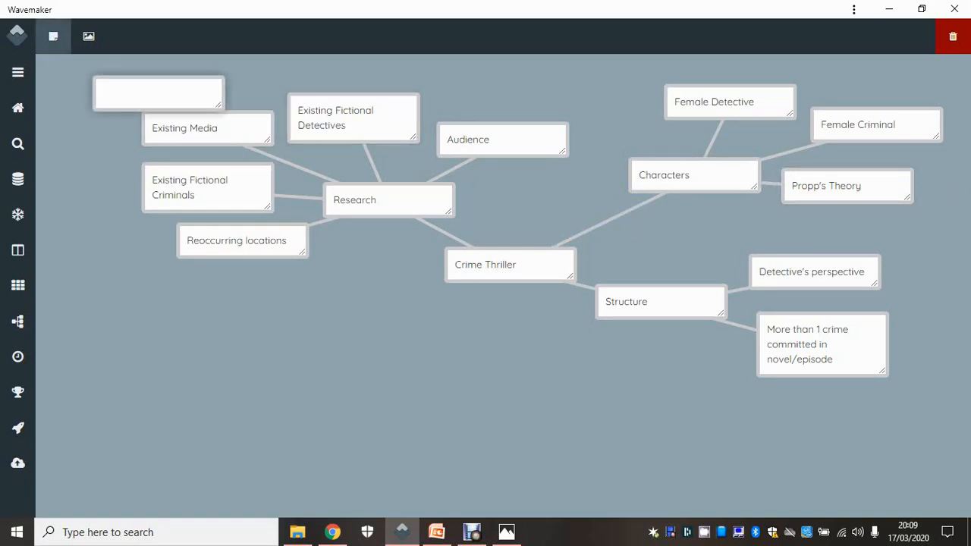
click(137, 93)
drag(91, 75, 587, 350)
click(632, 367)
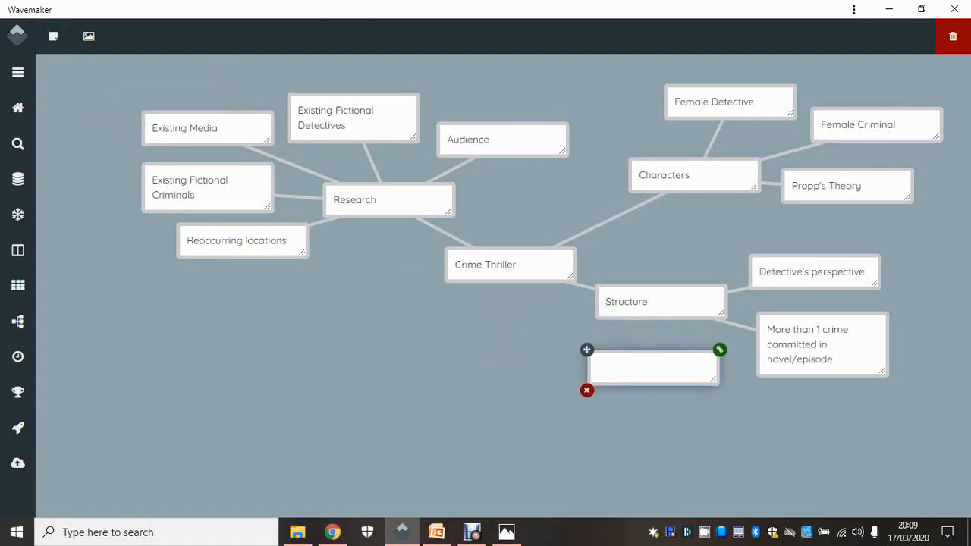
text(Hero's Journey)
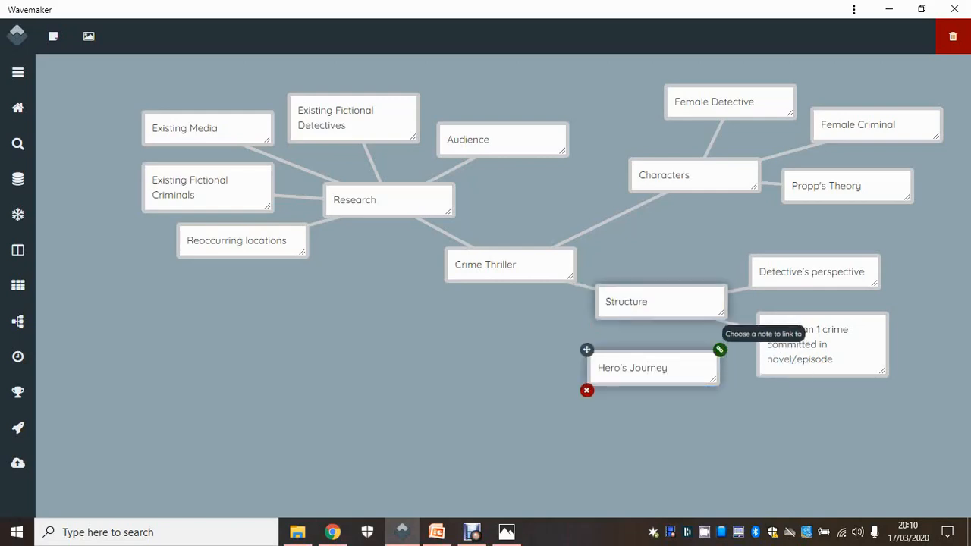
click(660, 301)
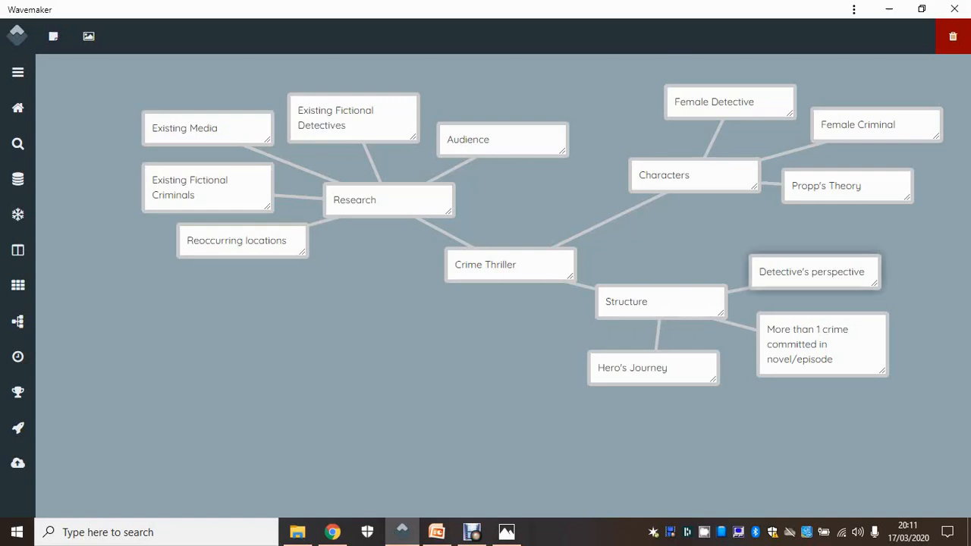
click(815, 272)
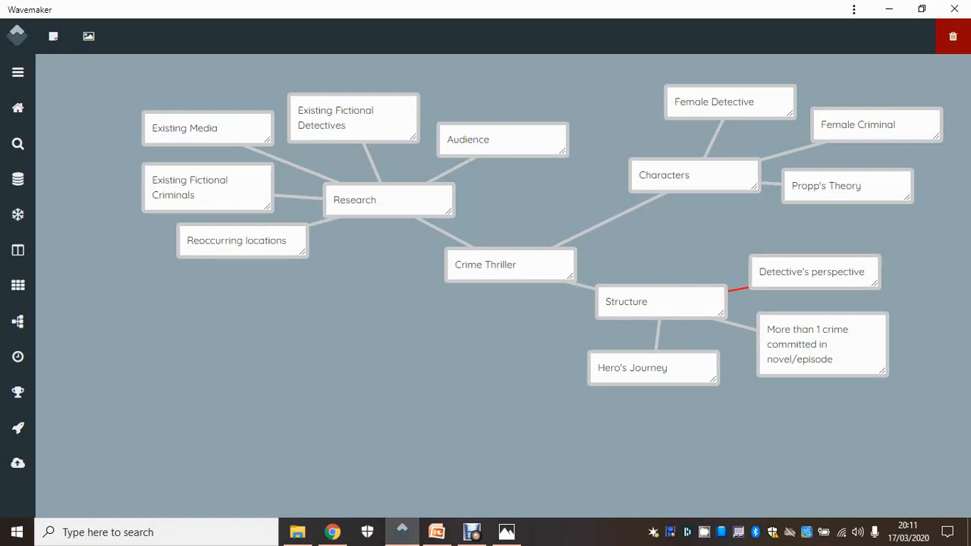